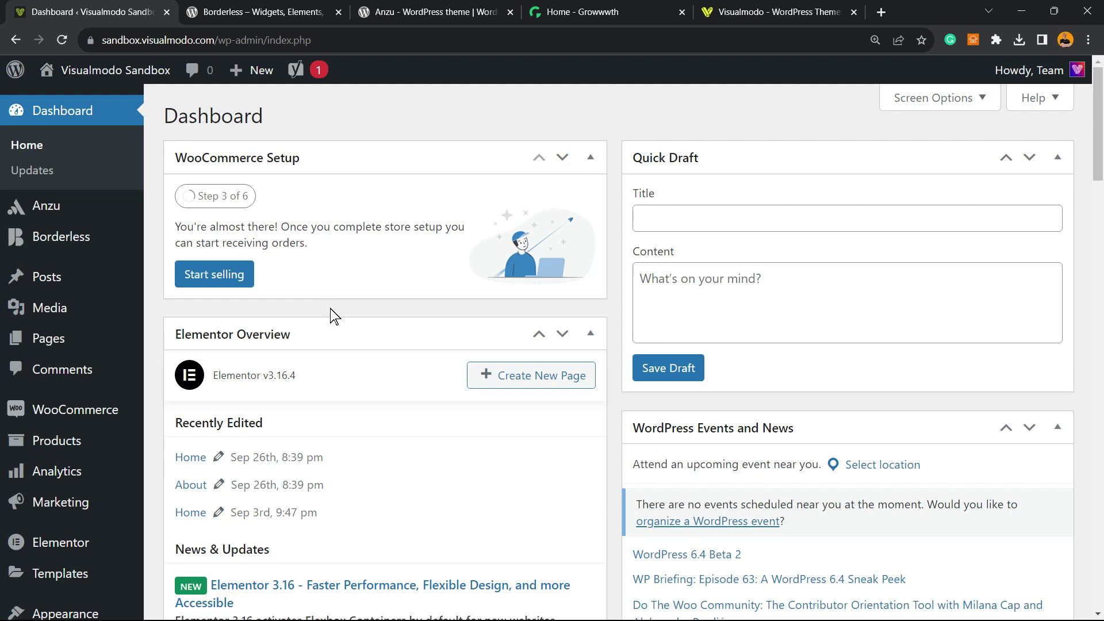
scroll(401, 328, "down", 2)
scroll(401, 328, "down", 5)
scroll(382, 325, "down", 3)
scroll(382, 325, "up", 10)
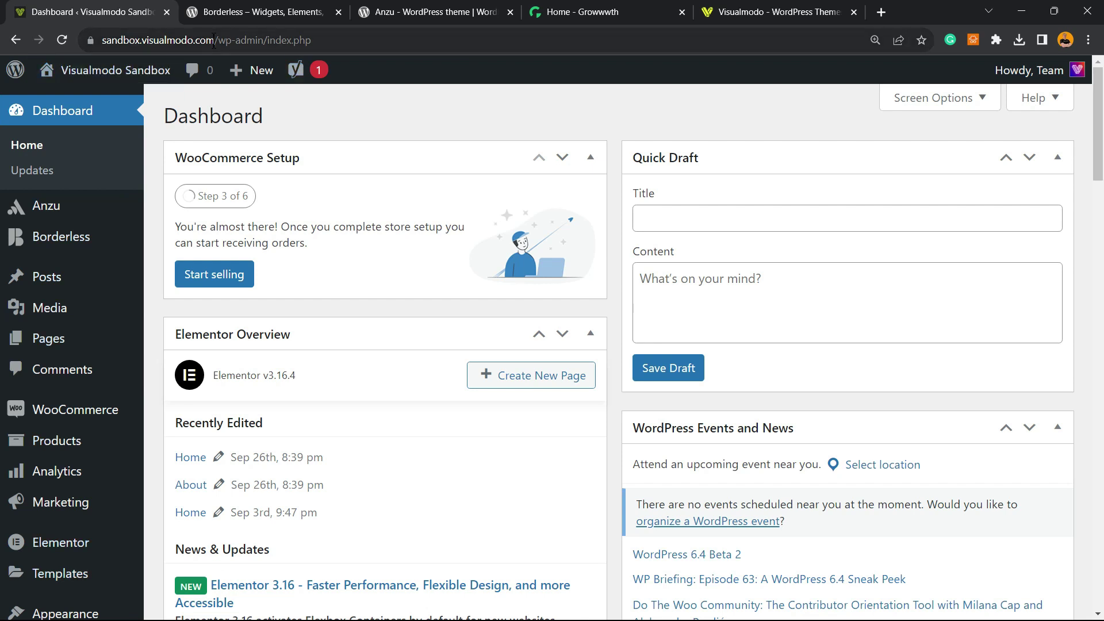
scroll(34, 172, "down", 2)
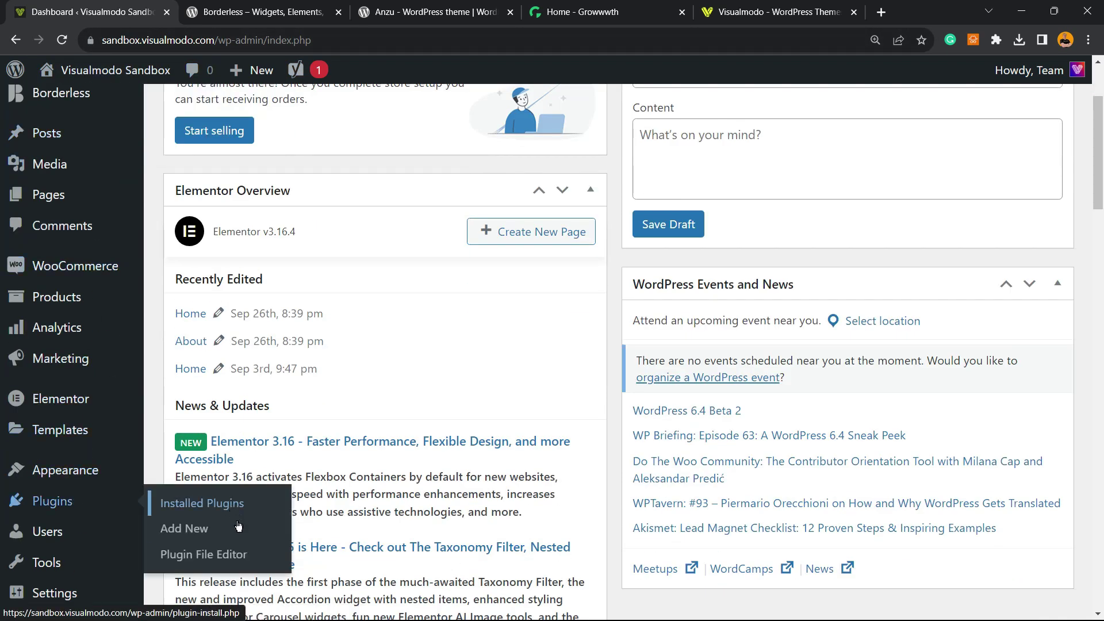
- Search for the Cache Enabler plugin from Add New, install it and activate it
left_click(184, 527)
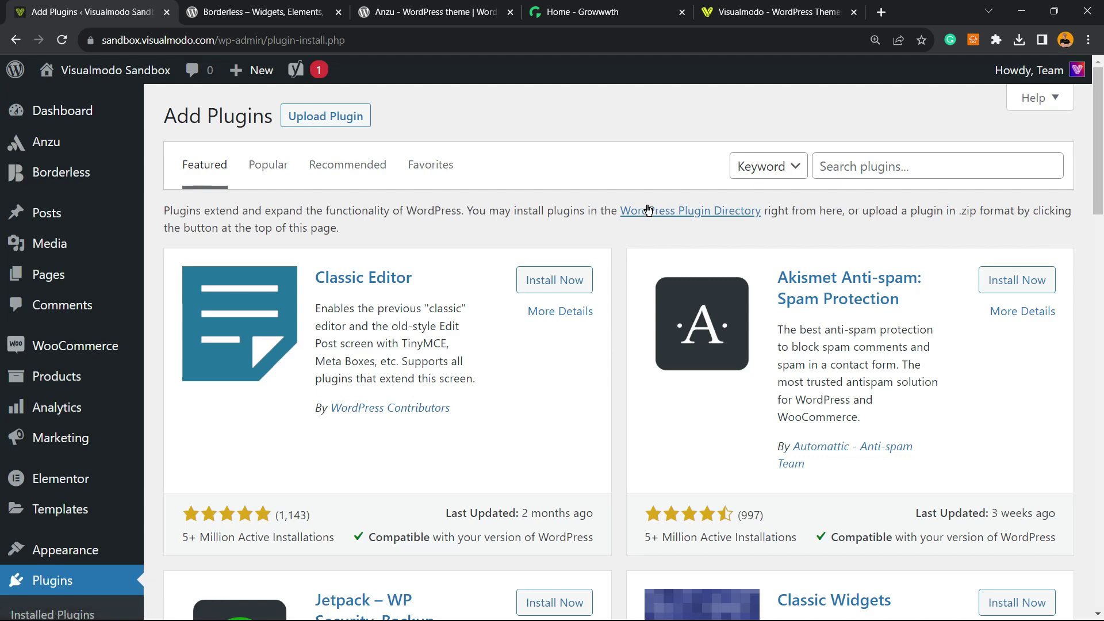
left_click(764, 165)
left_click(909, 167)
type("Cache Enabler")
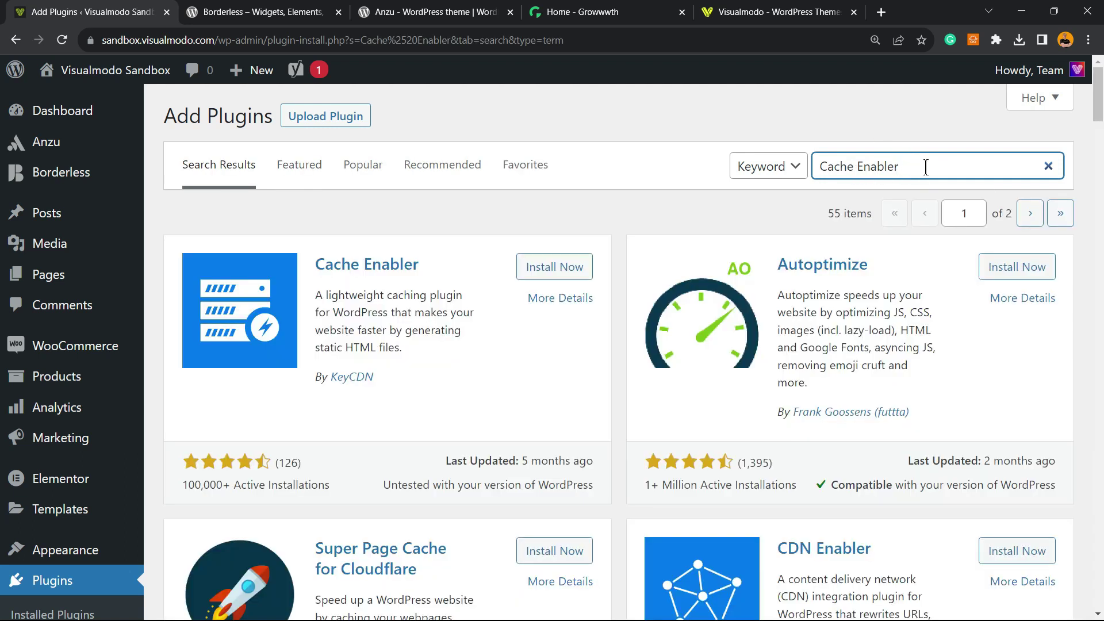
left_click(554, 266)
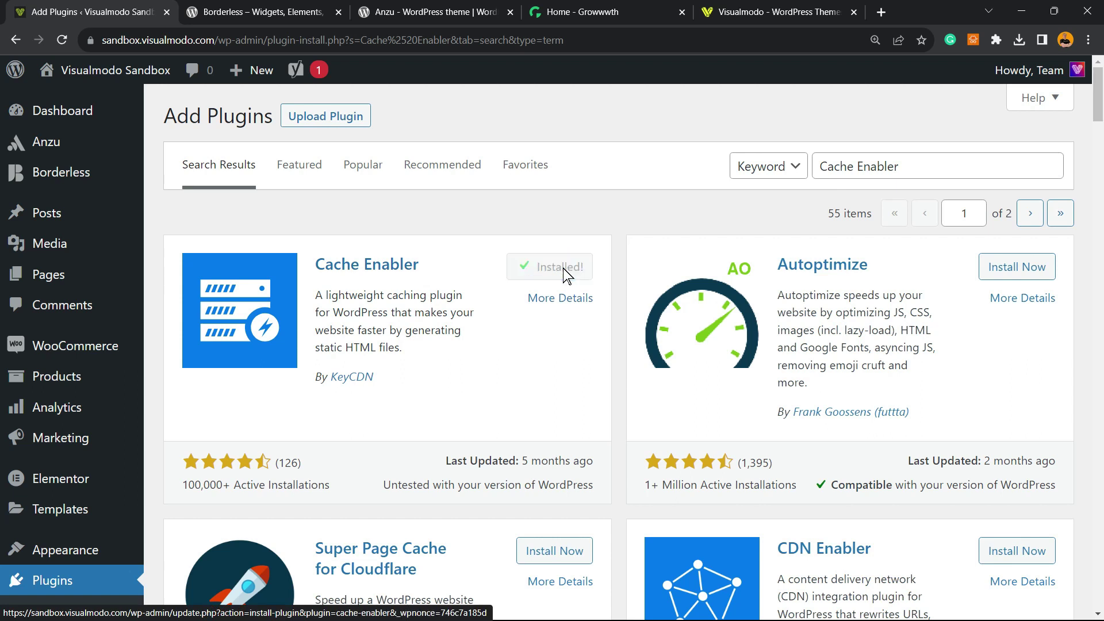
left_click(565, 270)
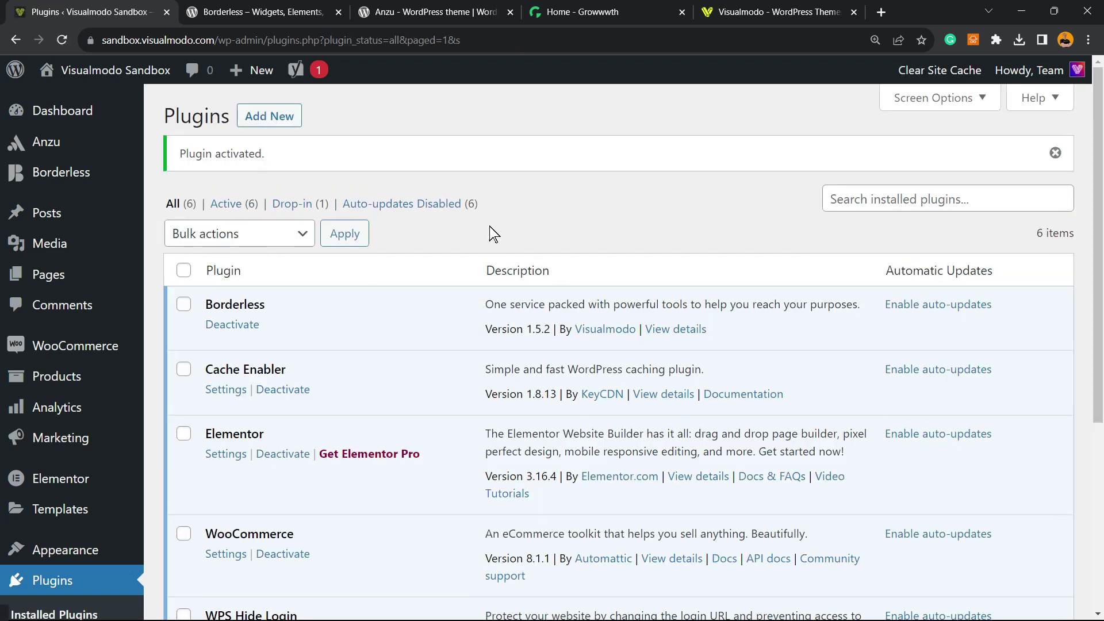
scroll(350, 265, "down", 3)
scroll(349, 266, "up", 3)
scroll(312, 336, "down", 2)
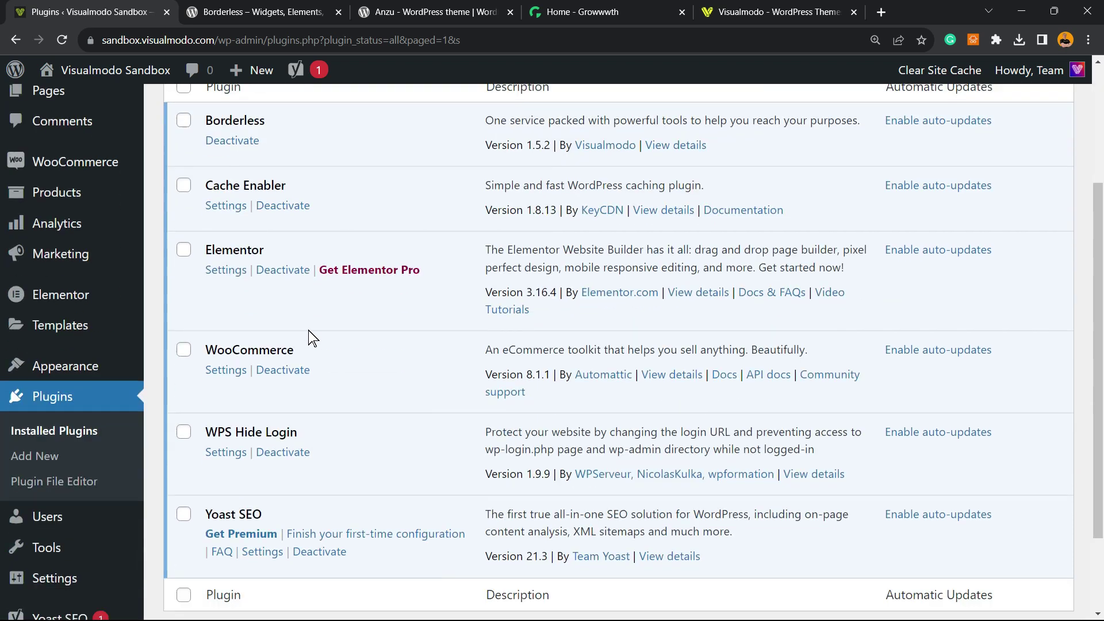
scroll(312, 337, "down", 3)
scroll(259, 297, "up", 6)
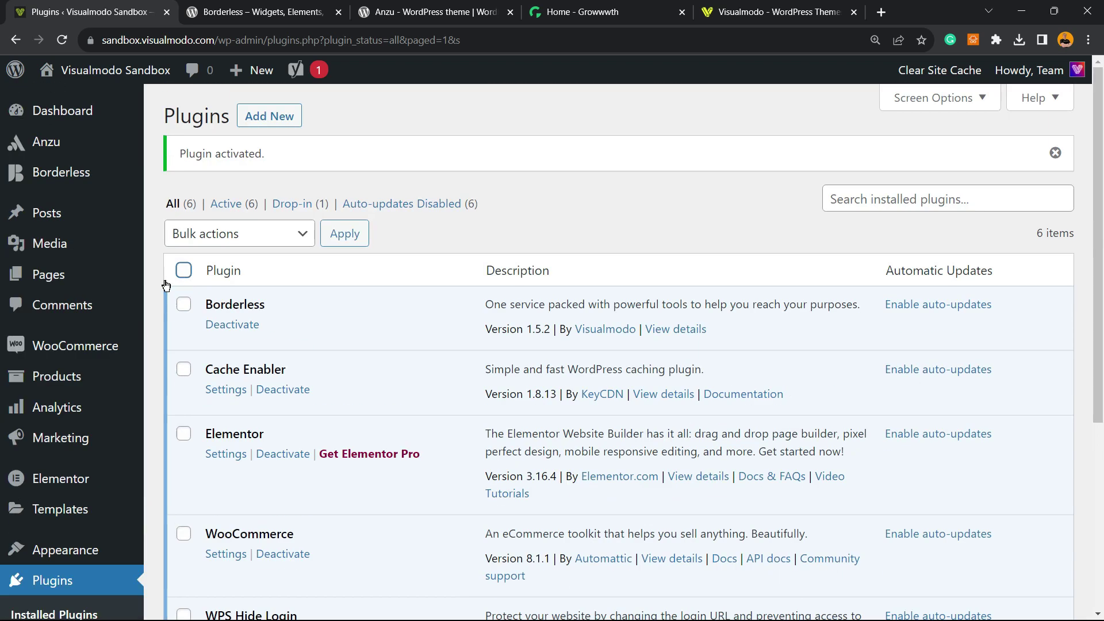
scroll(24, 294, "down", 2)
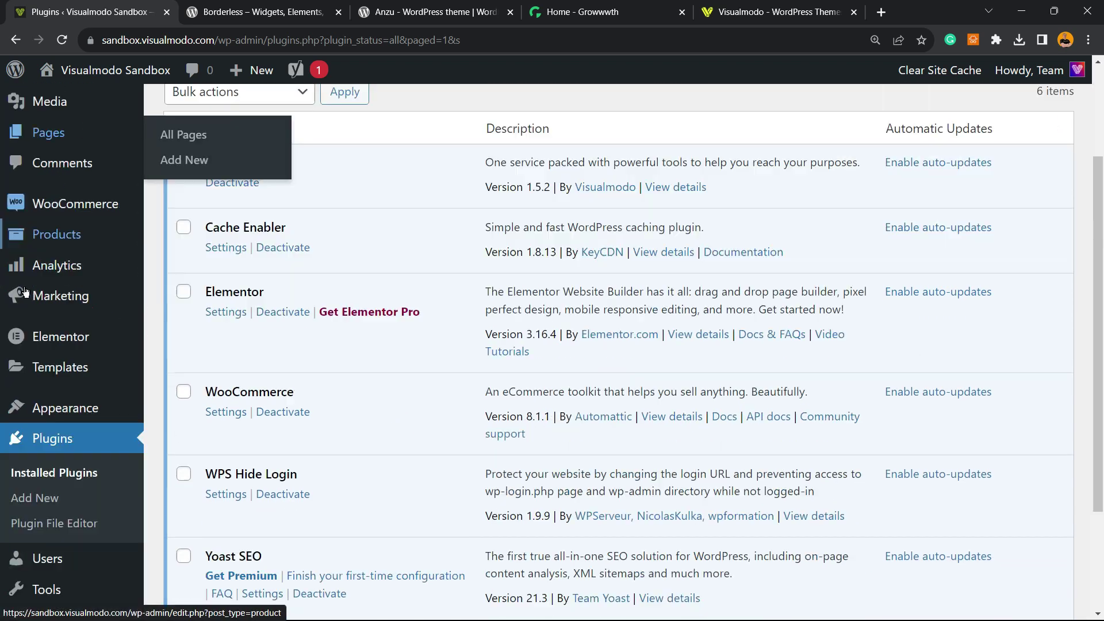
scroll(24, 294, "down", 3)
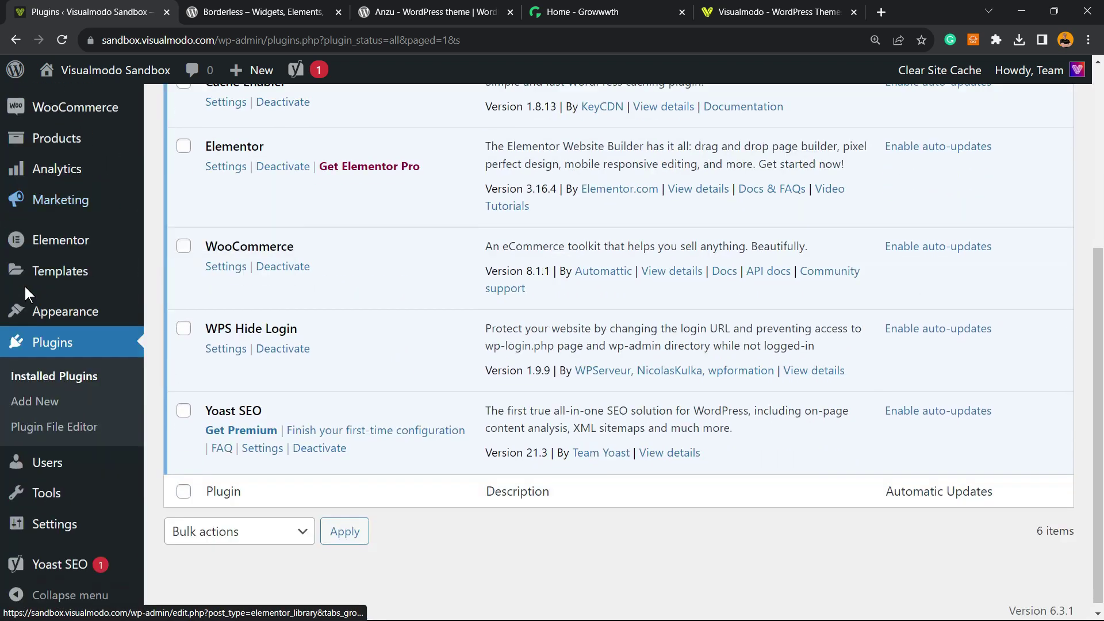
- Reveal the Settings submenu in the admin sidebar, now listing Cache Enabler
left_click(58, 528)
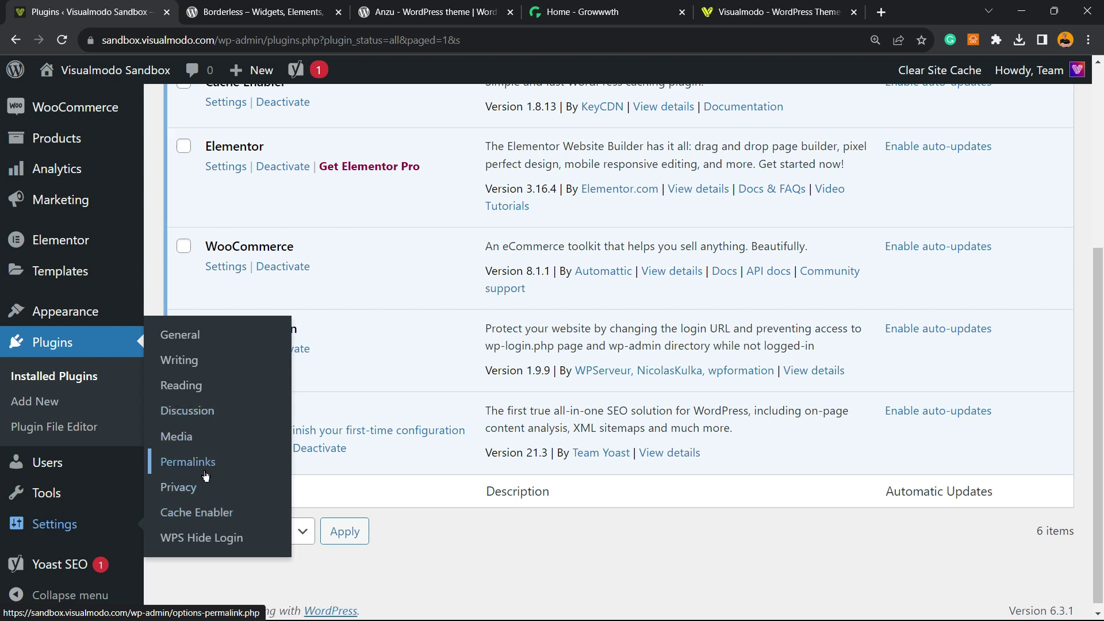
- Go to the Cache Enabler settings page and enlarge it for reading
left_click(181, 518)
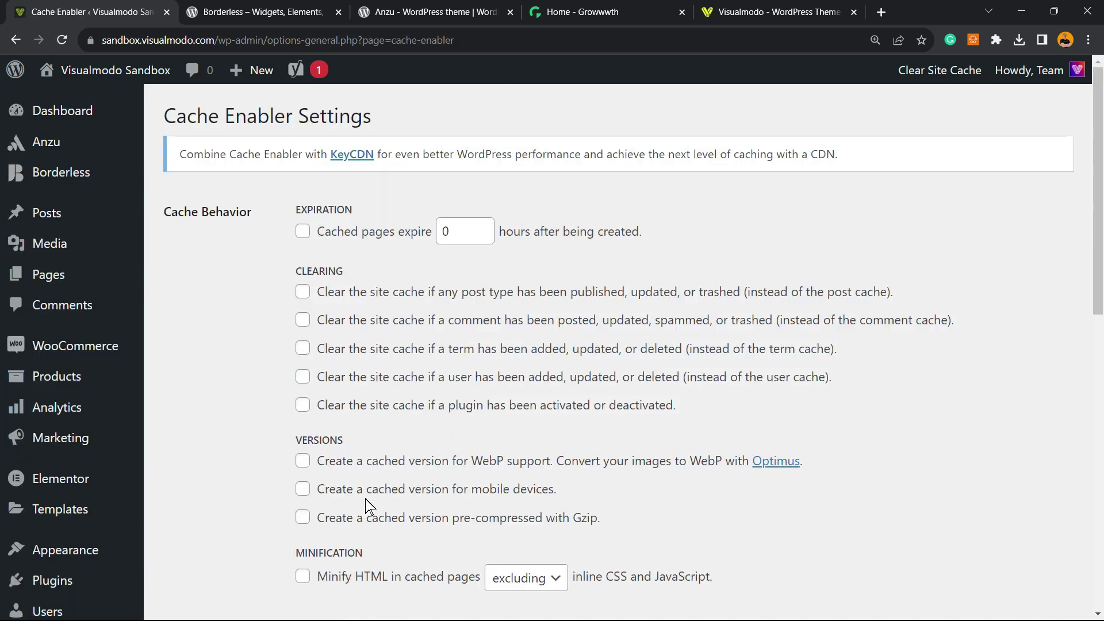
key("ctrl+plus")
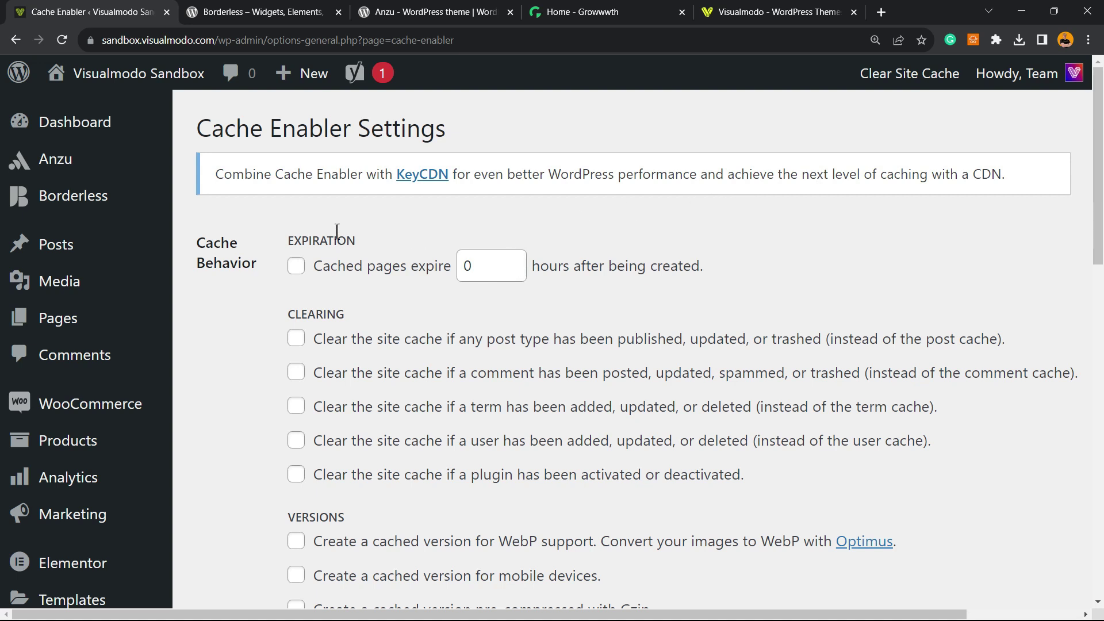
mouse_move(464, 232)
scroll(372, 284, "down", 3)
scroll(380, 232, "up", 2)
scroll(388, 285, "up", 1)
scroll(358, 309, "down", 2)
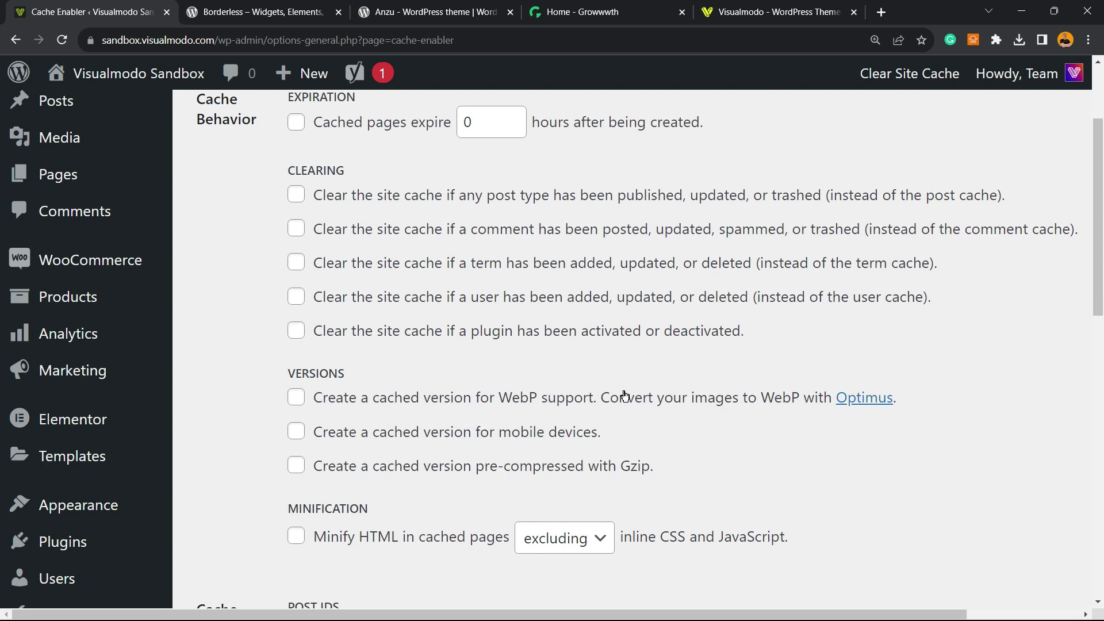
- Open the Optimus link in a new tab, return to the settings and highlight the WebP option
right_click(851, 397)
left_click(877, 406)
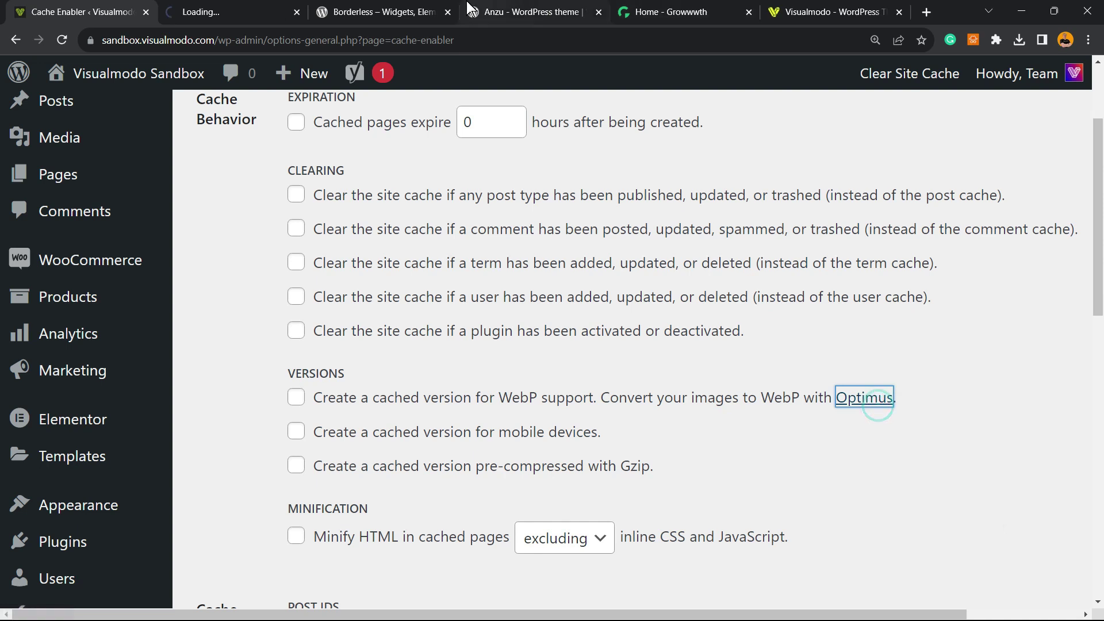
left_click(233, 11)
left_click(81, 12)
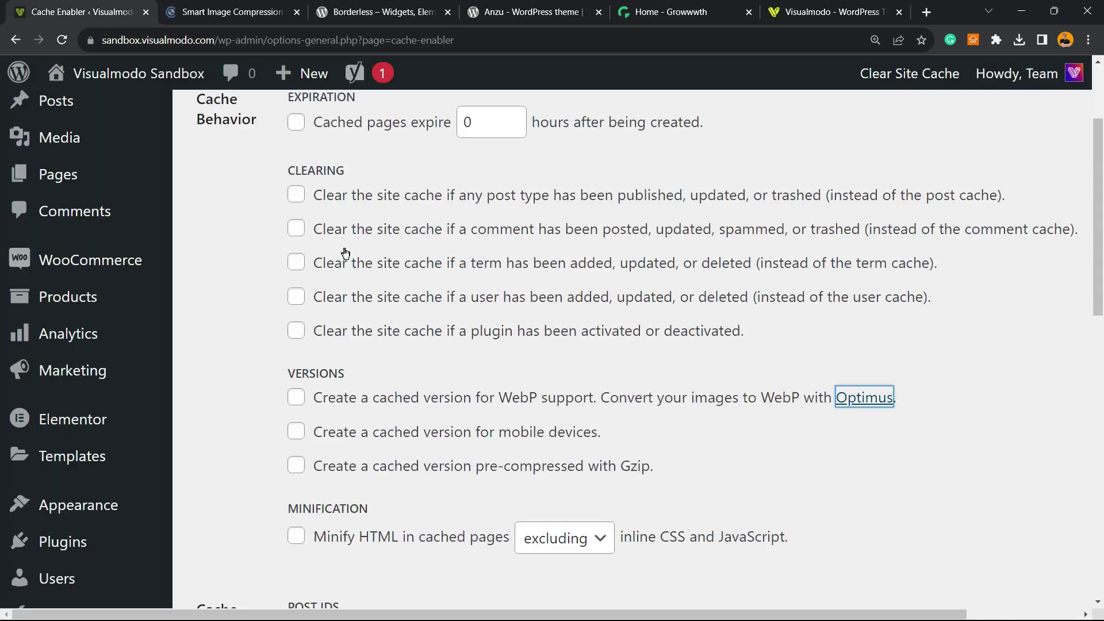
double_click(518, 398)
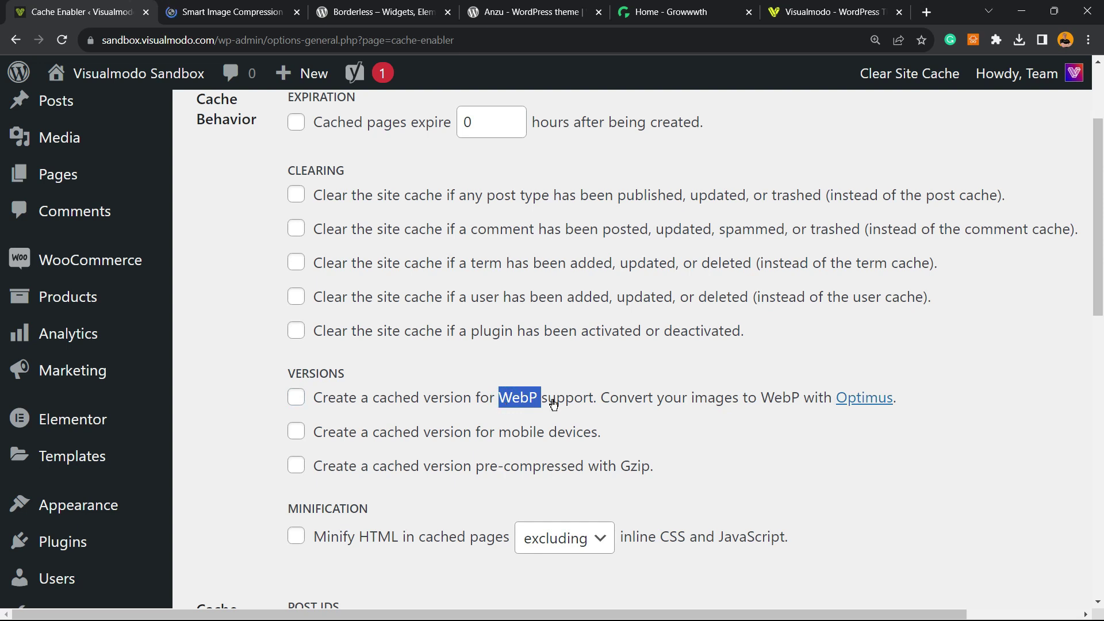
scroll(311, 388, "down", 2)
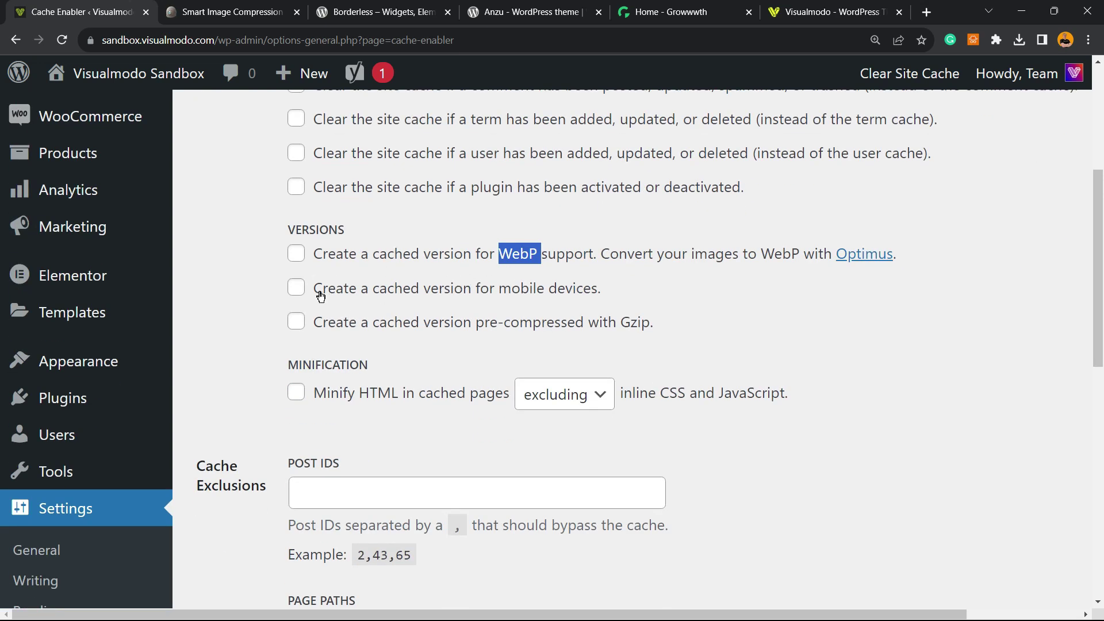
- Leave WebP caching off and enable the mobile and Gzip pre-compressed cached versions
left_click(231, 12)
key("ctrl+shift+Tab")
left_click(521, 258)
triple_click(521, 253)
left_click(511, 257)
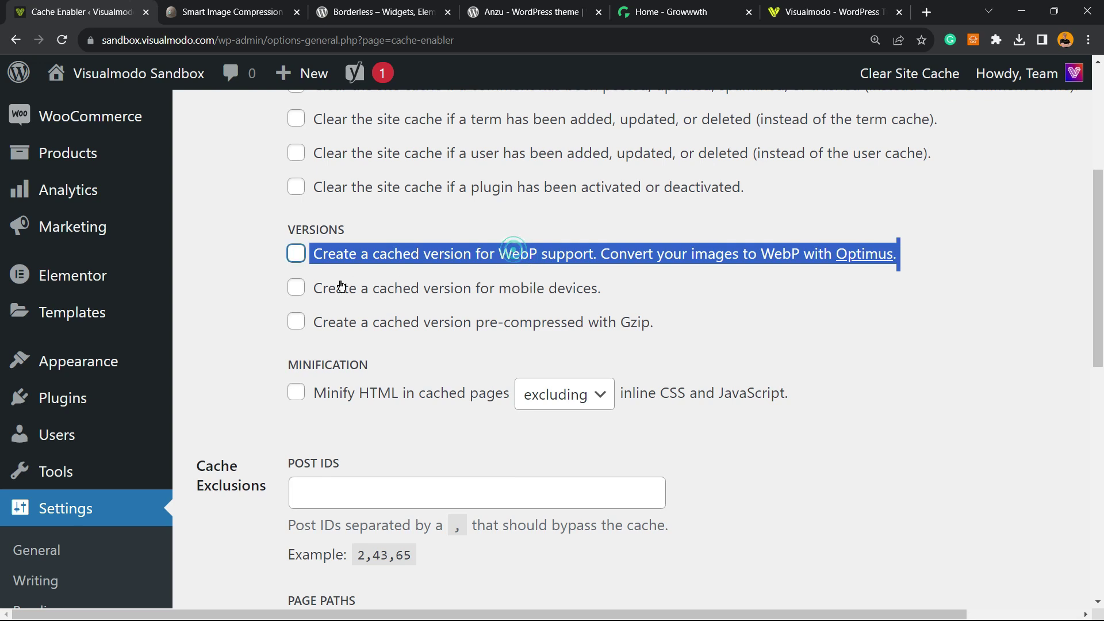
left_click(319, 290)
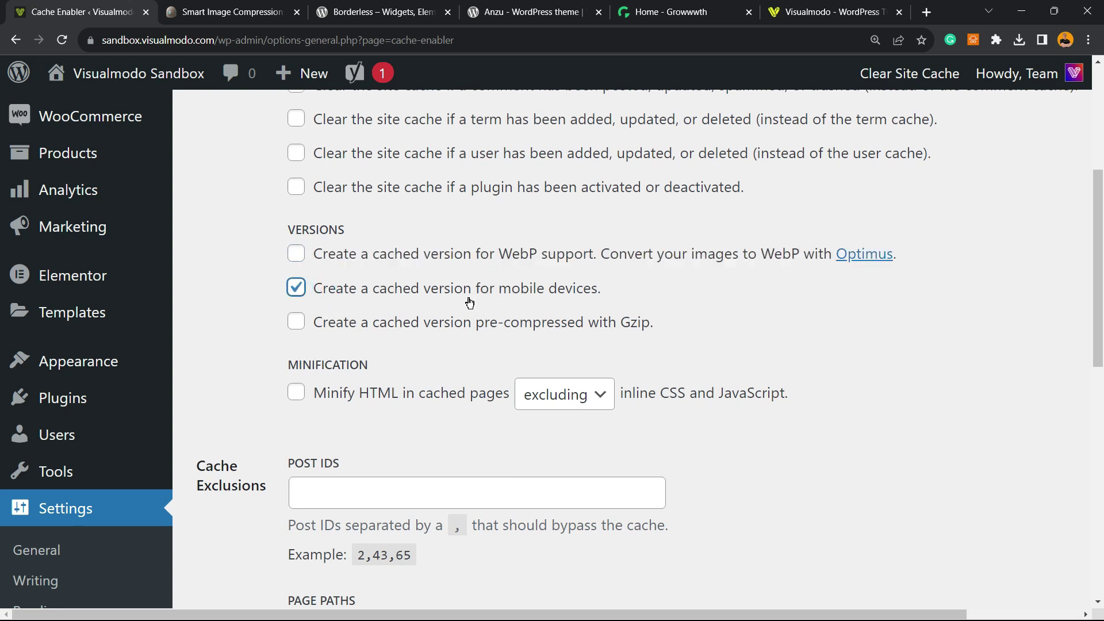
left_click(375, 326)
left_click(559, 307)
- Enable HTML minification for cached pages, including inline CSS and JavaScript
left_click(353, 382)
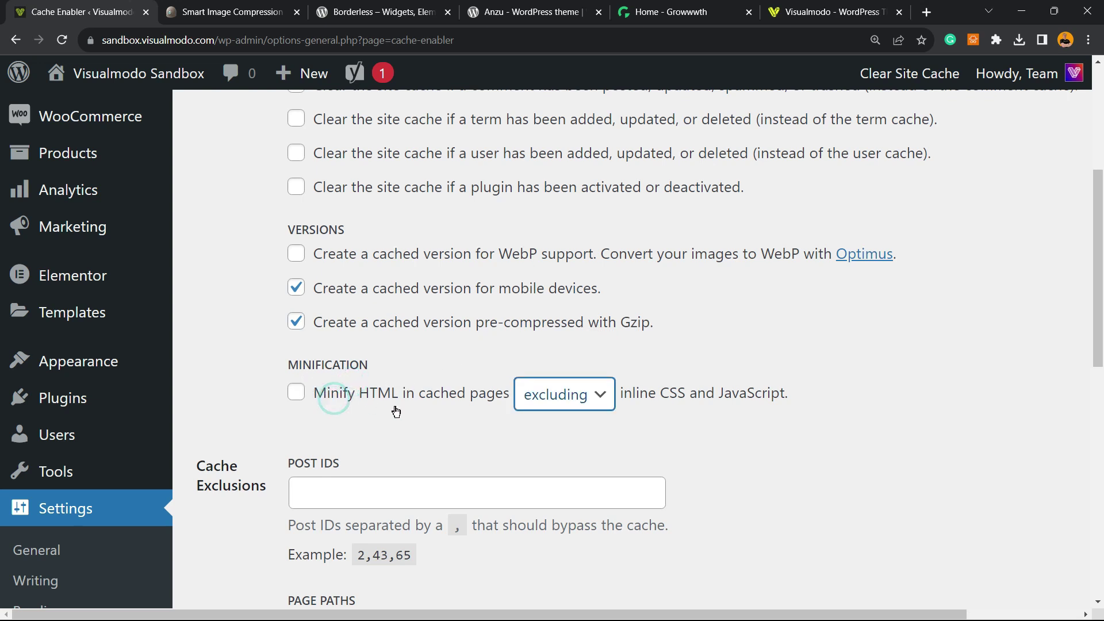
left_click(296, 392)
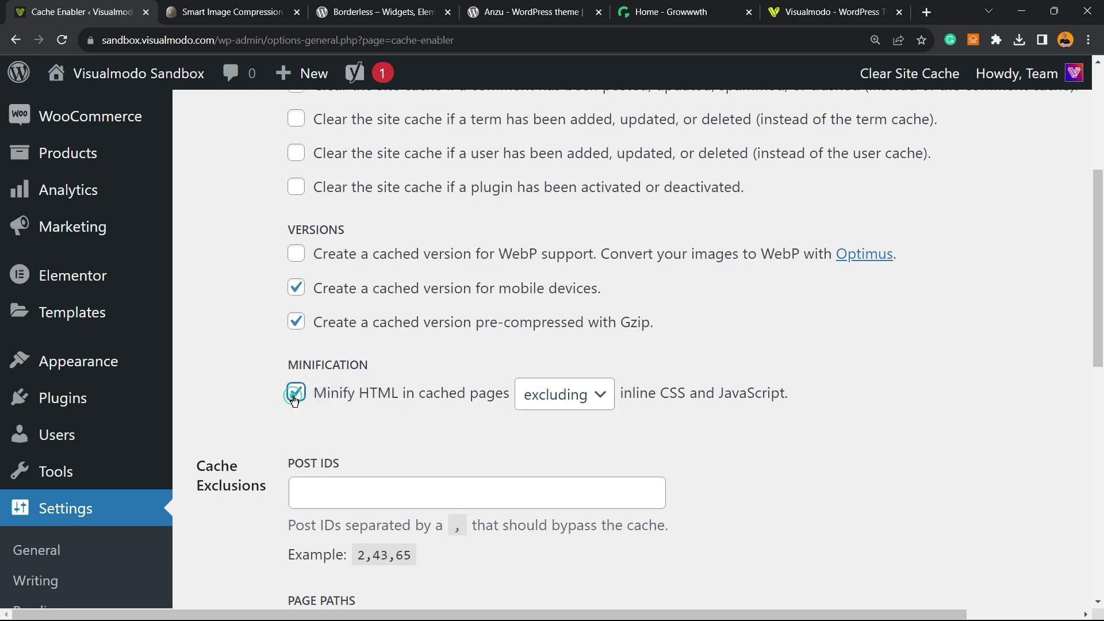
left_click(587, 394)
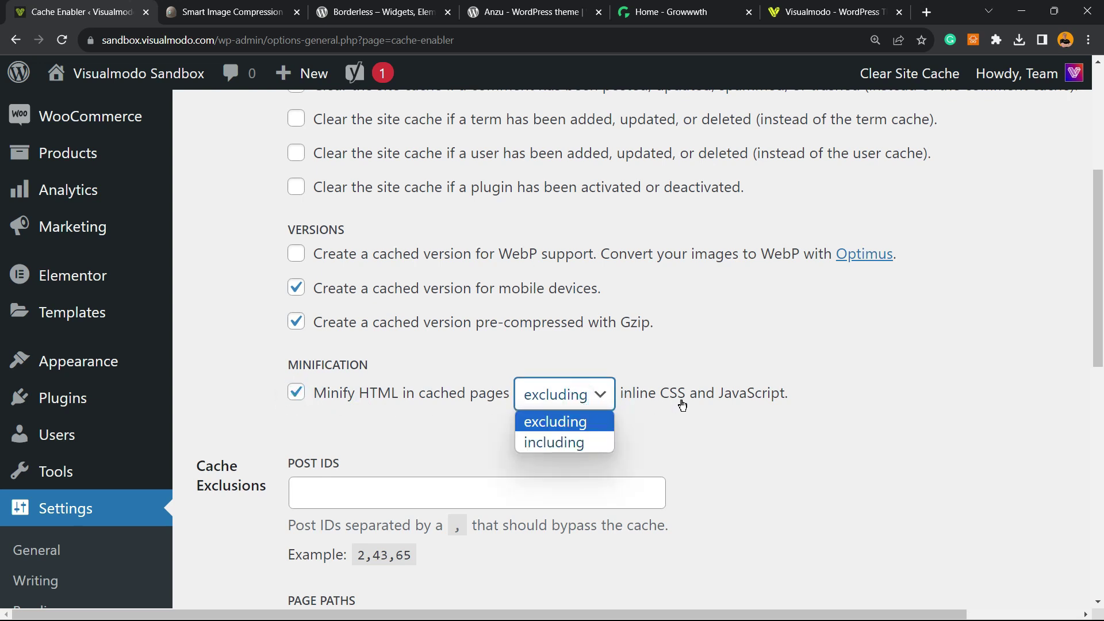
left_click(554, 441)
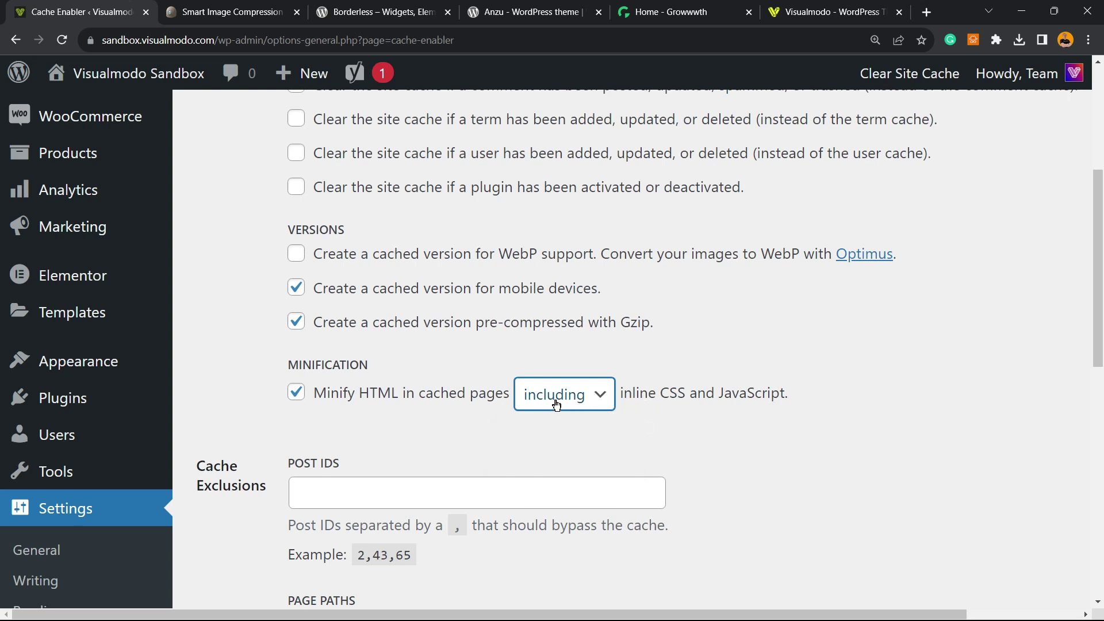
left_click(581, 399)
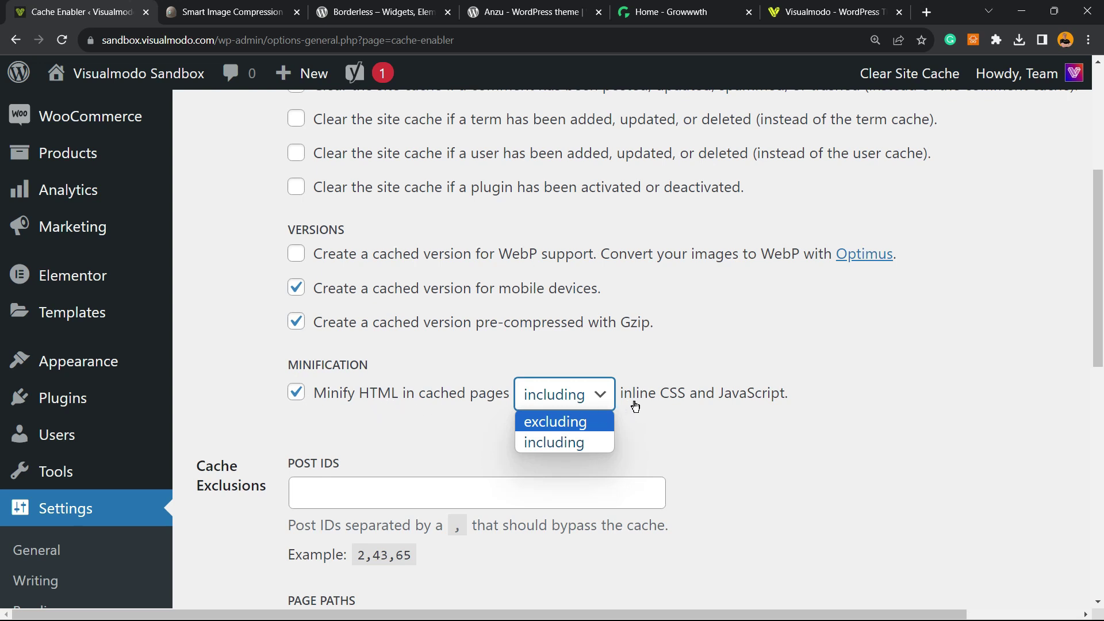
left_click(582, 442)
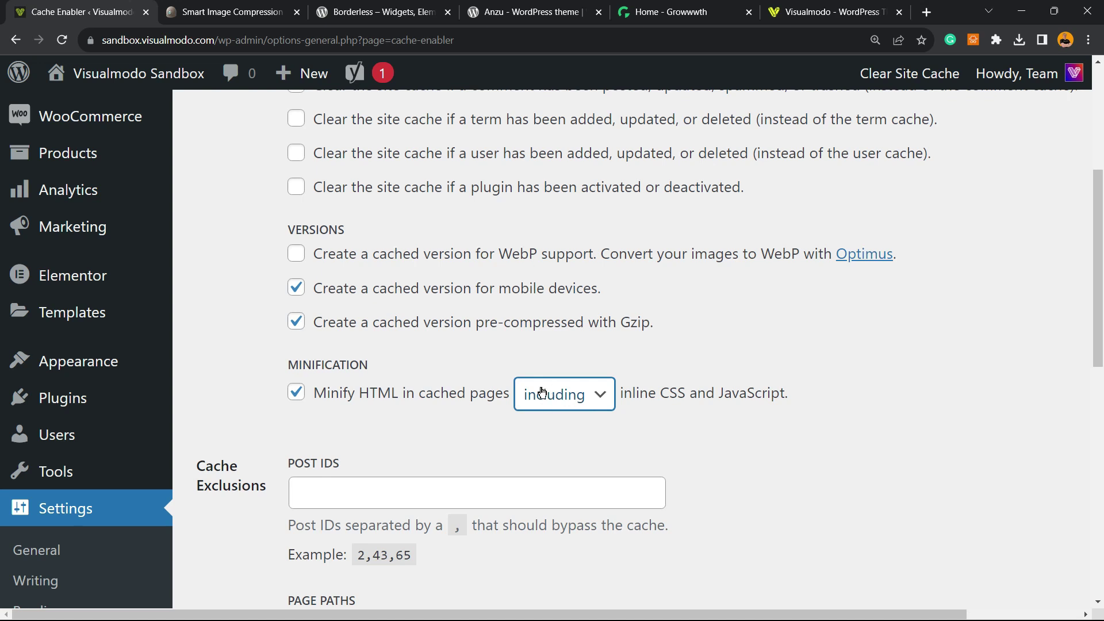
scroll(541, 392, "down", 2)
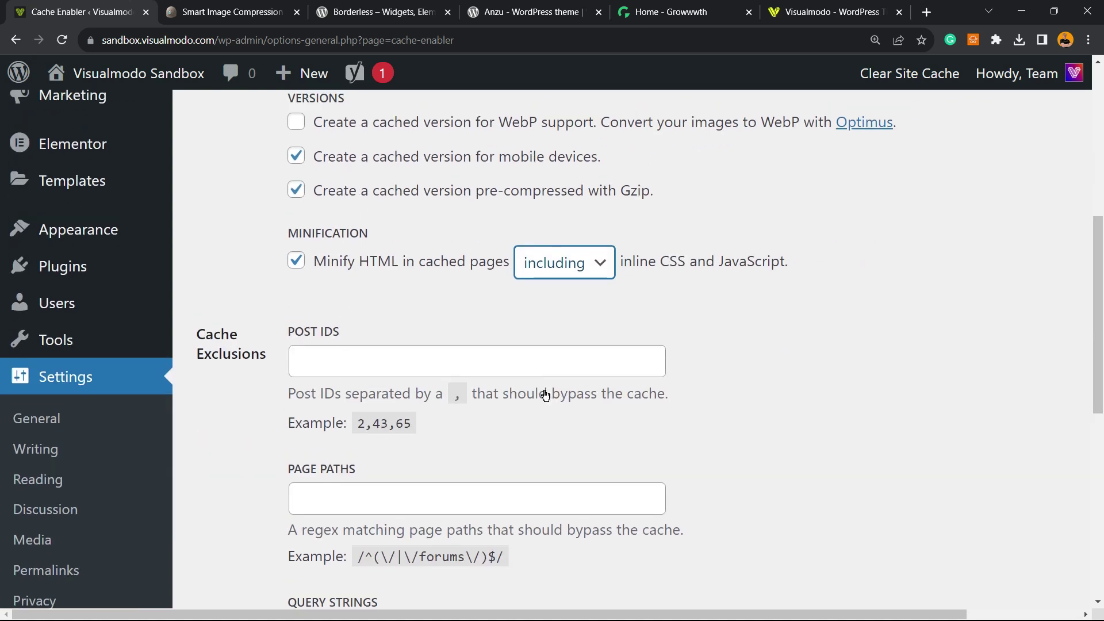
scroll(542, 392, "up", 2)
scroll(543, 395, "down", 2)
scroll(397, 363, "down", 2)
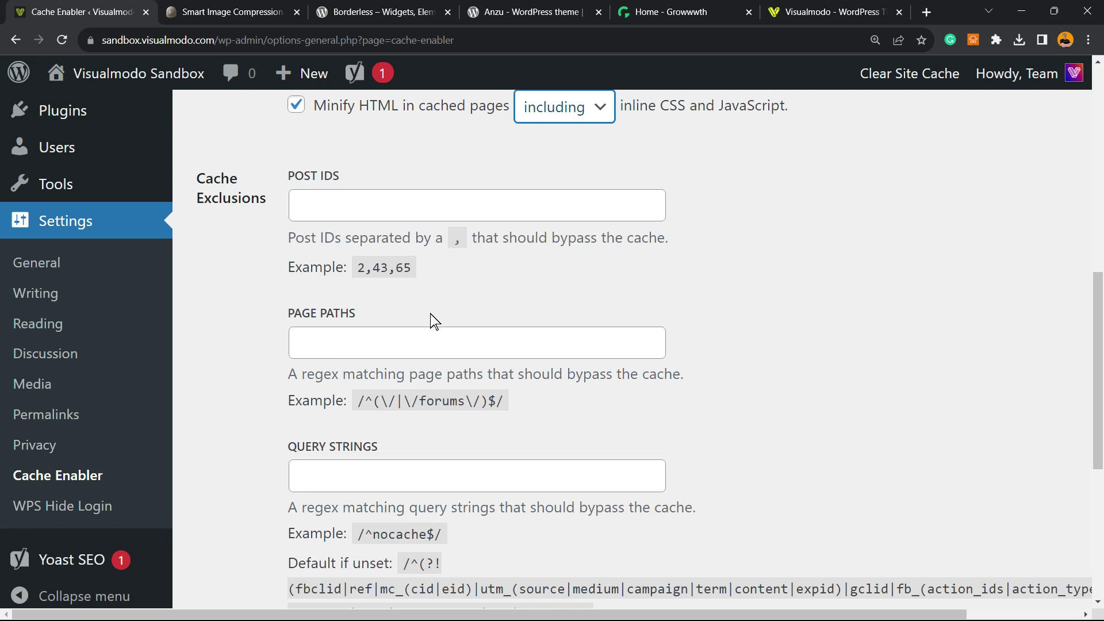
- Save the Cache Enabler settings with Save Changes, leaving Post IDs exclusions empty
left_click(386, 196)
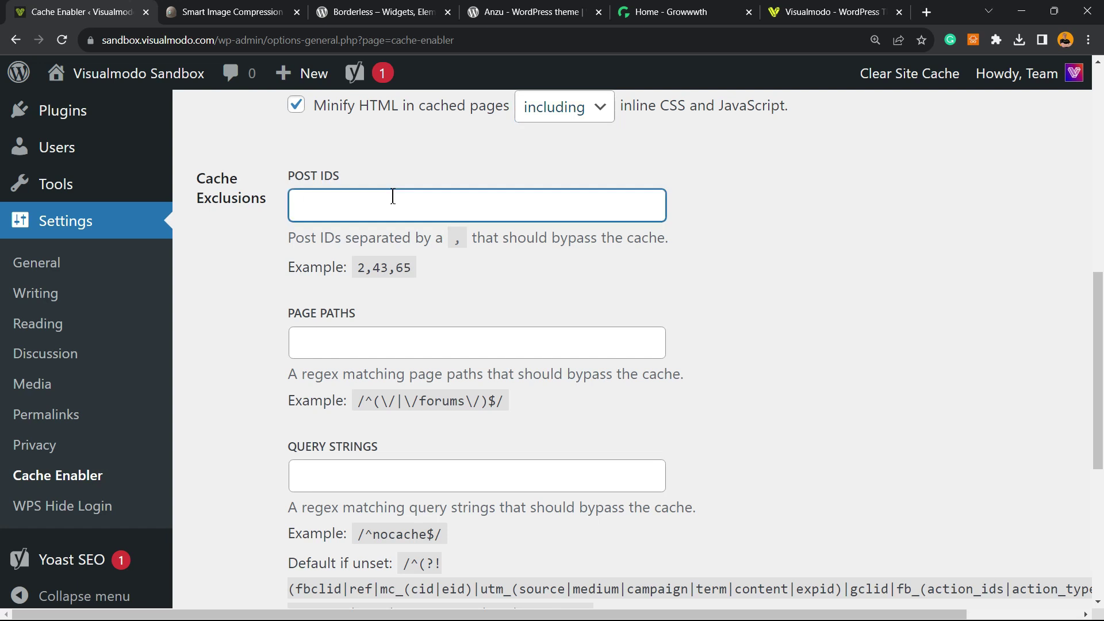
scroll(530, 274, "down", 4)
scroll(466, 268, "down", 2)
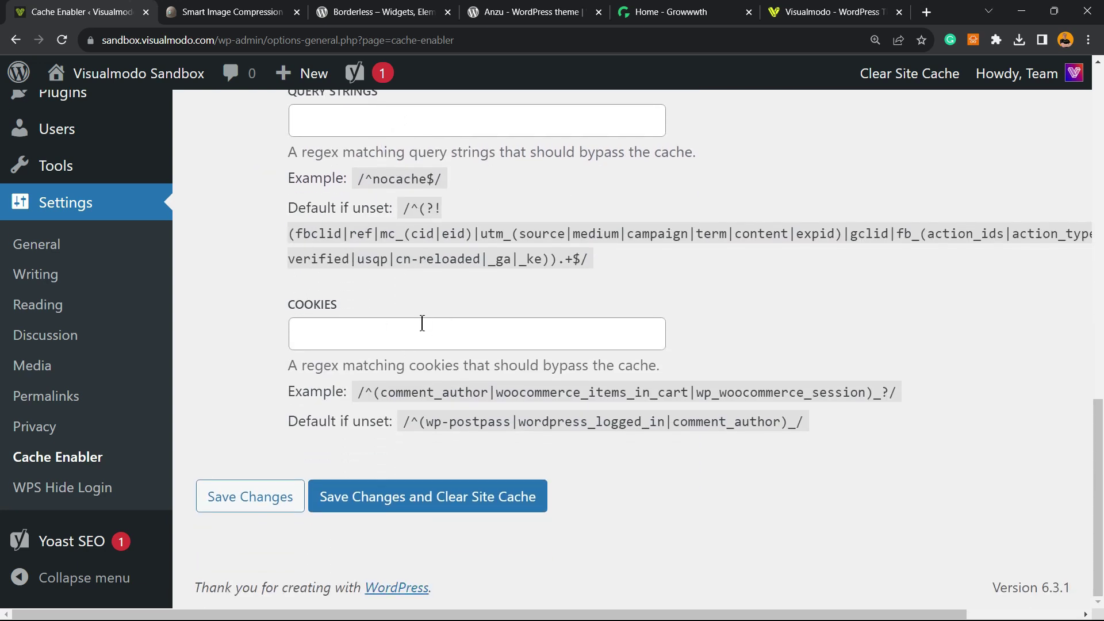
left_click(250, 497)
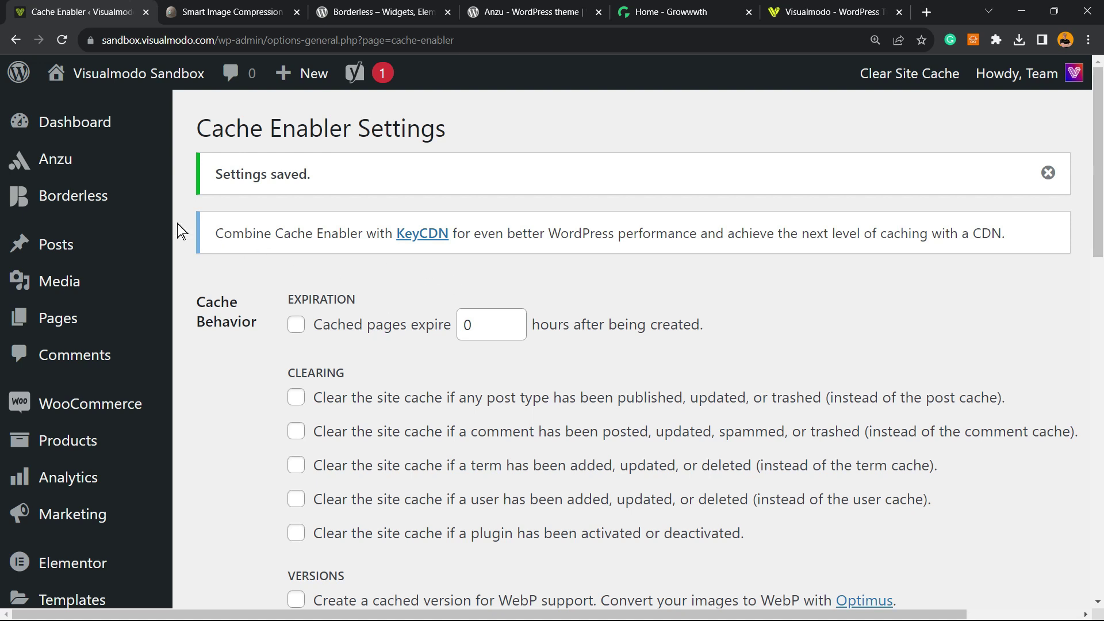
- Return to the WordPress admin Dashboard
left_click(75, 122)
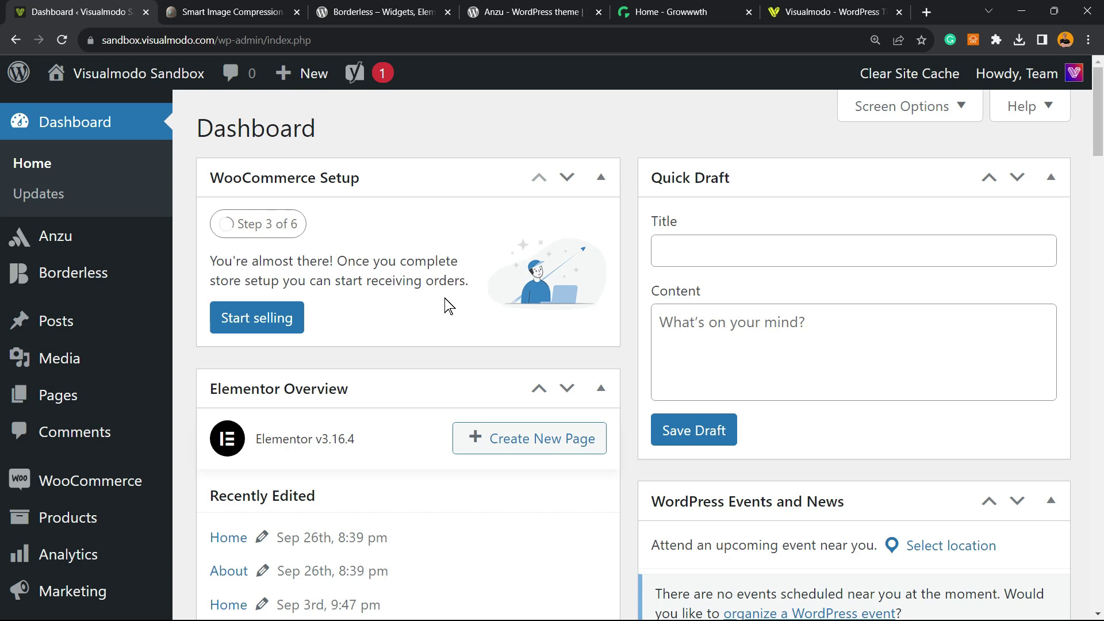
- Review the Borderless plugin page and its title, then switch through the Anzu theme and Growwwth tabs
left_click(379, 12)
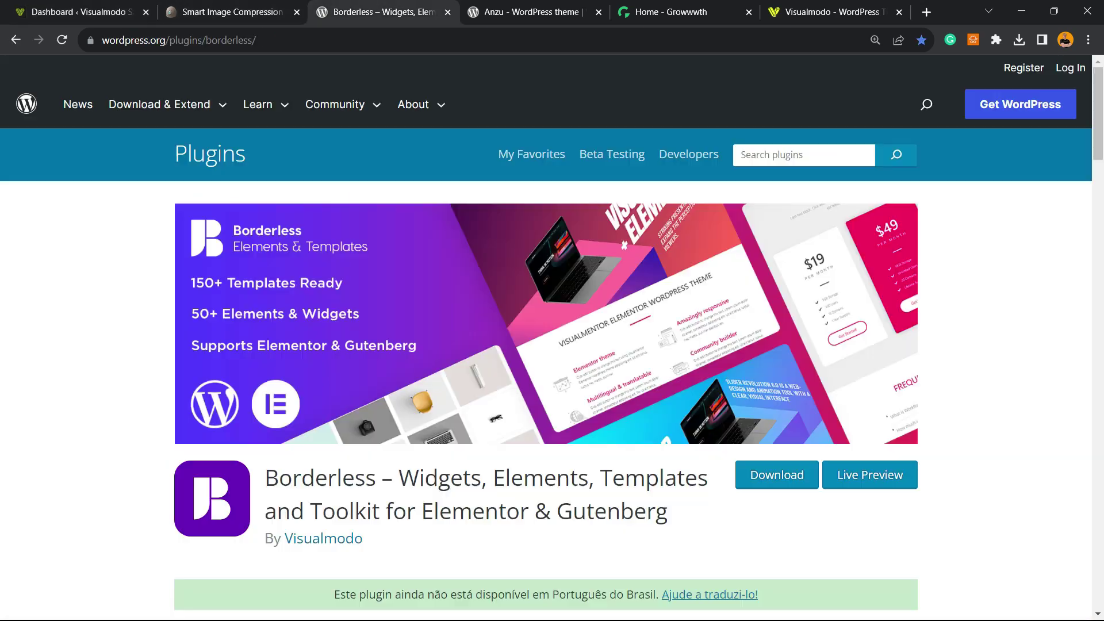
scroll(392, 449, "down", 2)
scroll(393, 448, "down", 1)
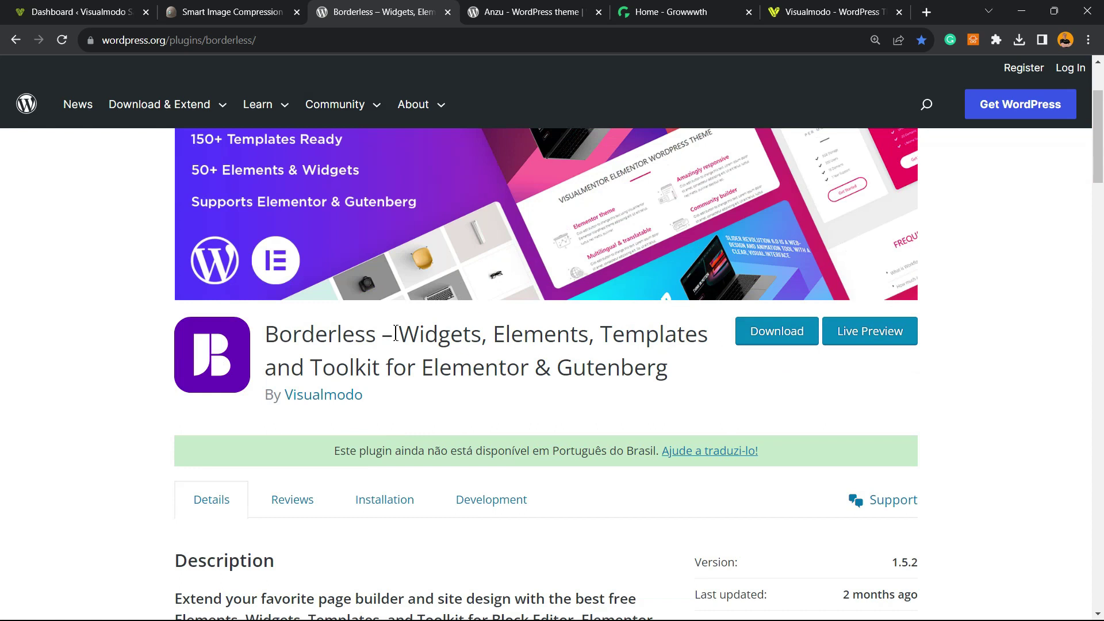
triple_click(397, 332)
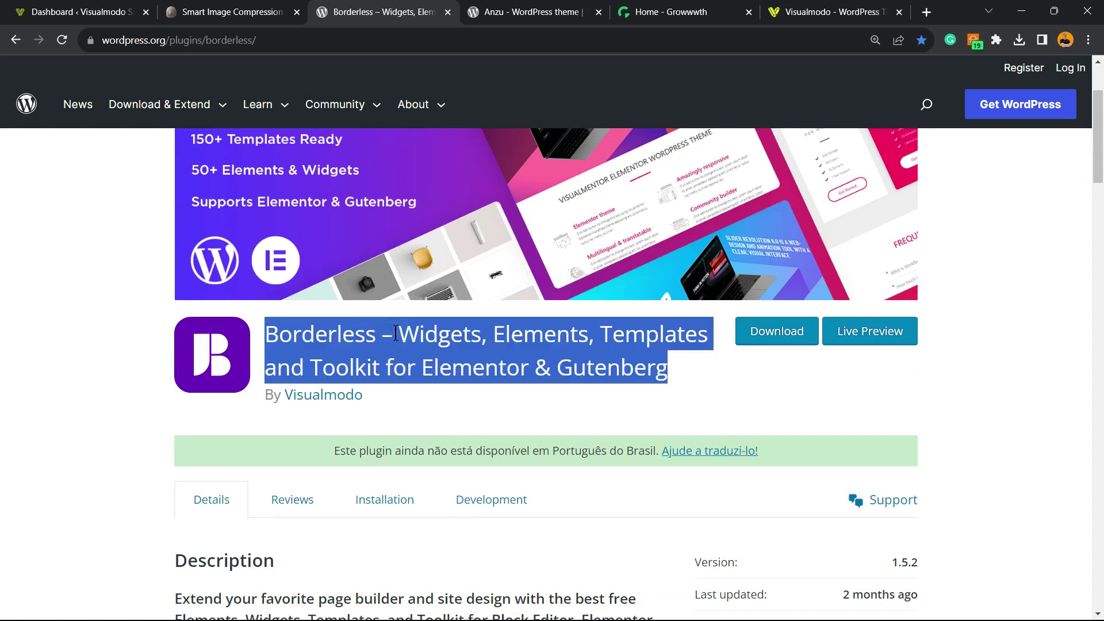
left_click(531, 11)
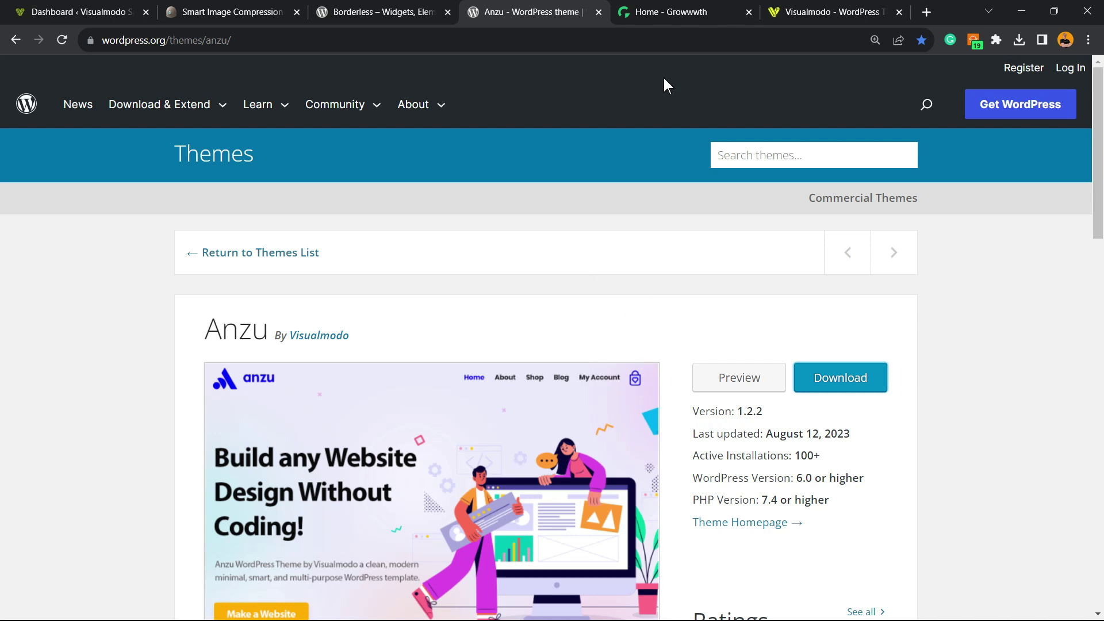
left_click(671, 12)
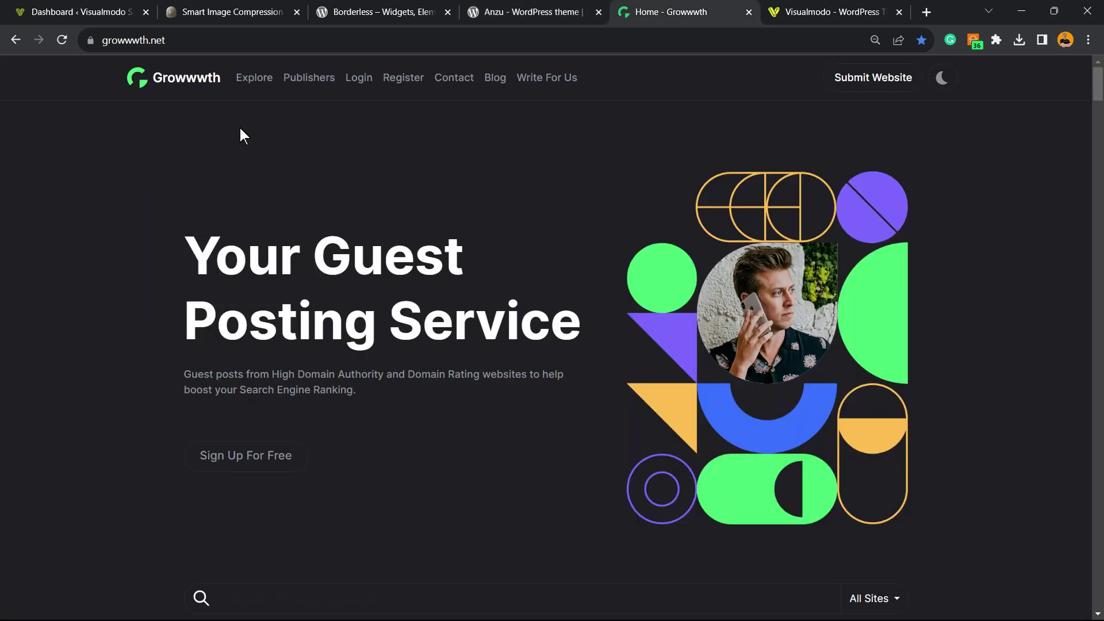
scroll(370, 198, "down", 3)
scroll(390, 193, "down", 4)
scroll(483, 238, "down", 2)
scroll(484, 236, "down", 3)
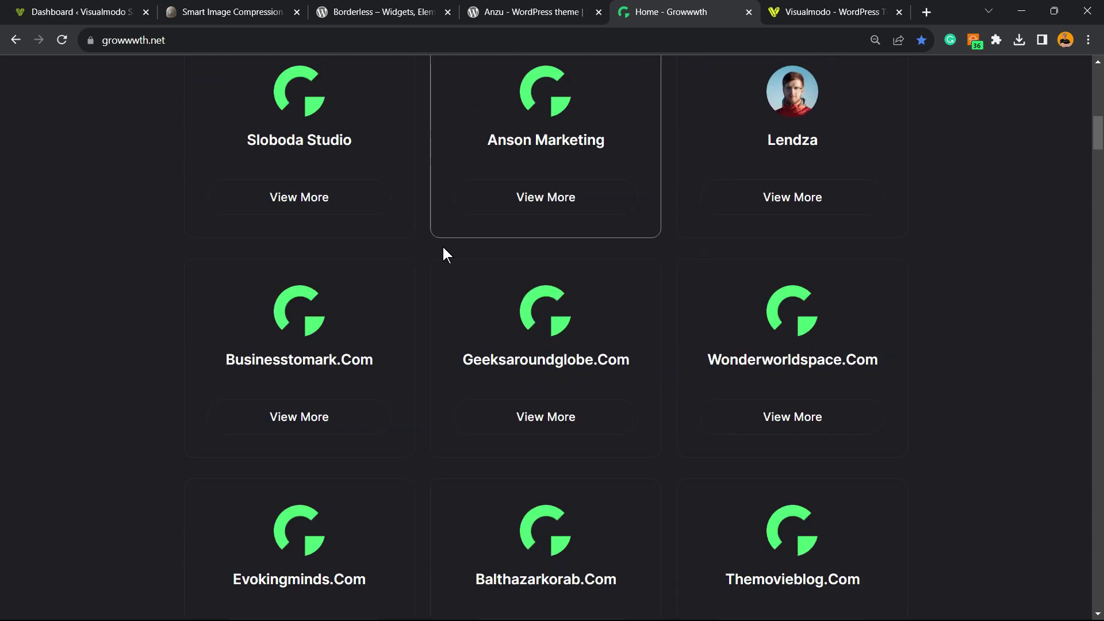
scroll(426, 245, "down", 4)
scroll(427, 243, "down", 3)
scroll(427, 244, "down", 4)
scroll(427, 244, "down", 4)
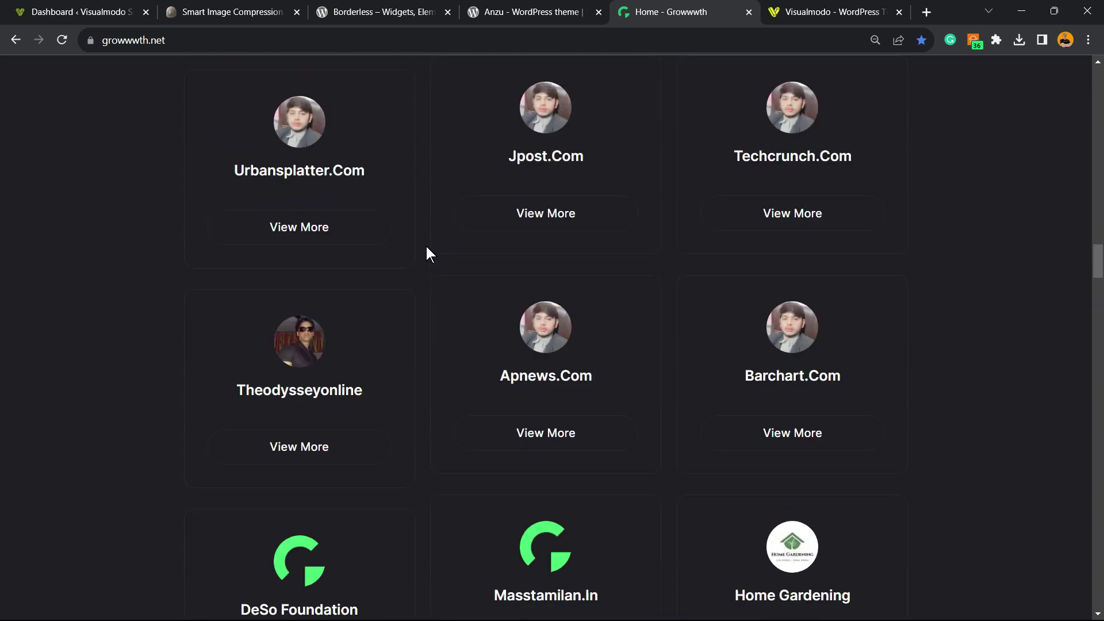
scroll(426, 244, "down", 4)
scroll(422, 247, "down", 1)
- Switch to the Visualmodo website tab
left_click(827, 12)
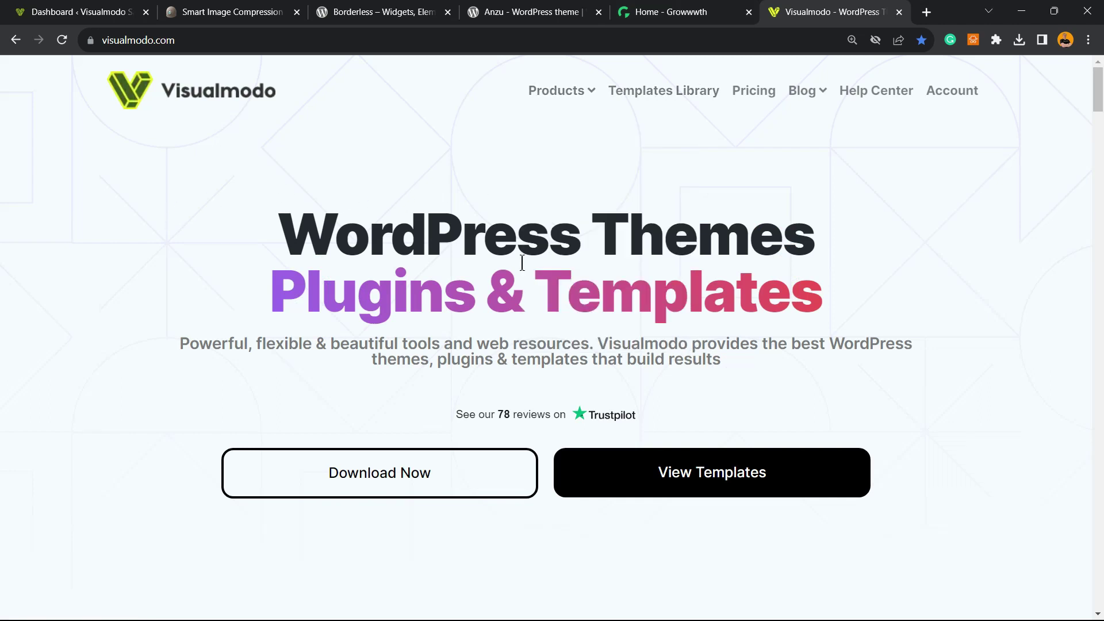
- Browse the Visualmodo Templates Library of website templates
left_click(648, 95)
mouse_move(561, 91)
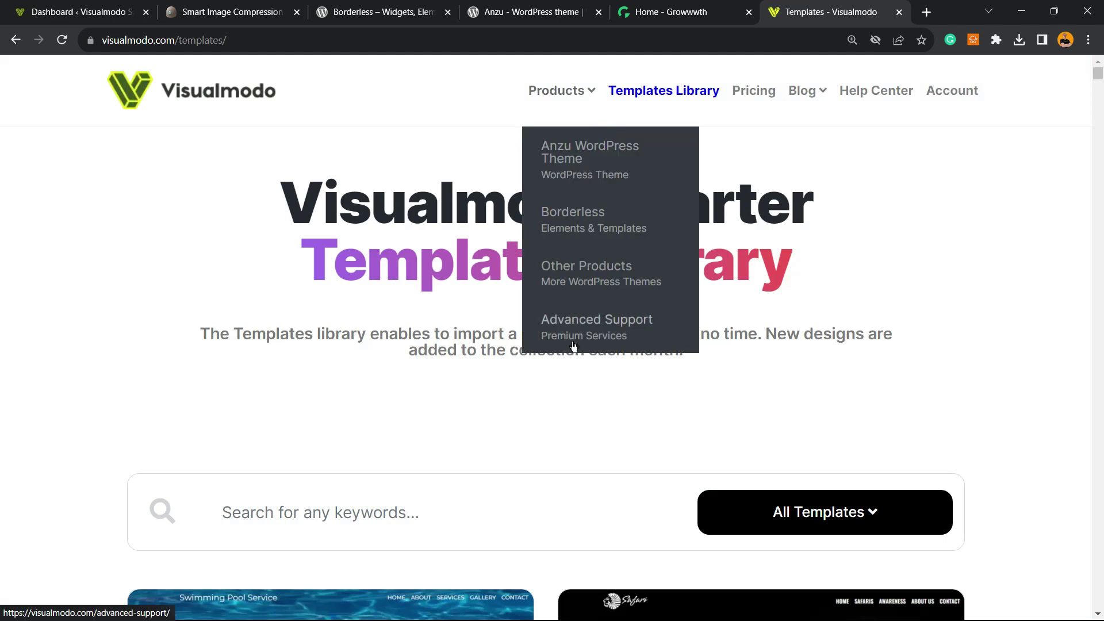
scroll(568, 350, "down", 5)
scroll(568, 328, "down", 5)
scroll(567, 309, "down", 5)
scroll(566, 310, "down", 5)
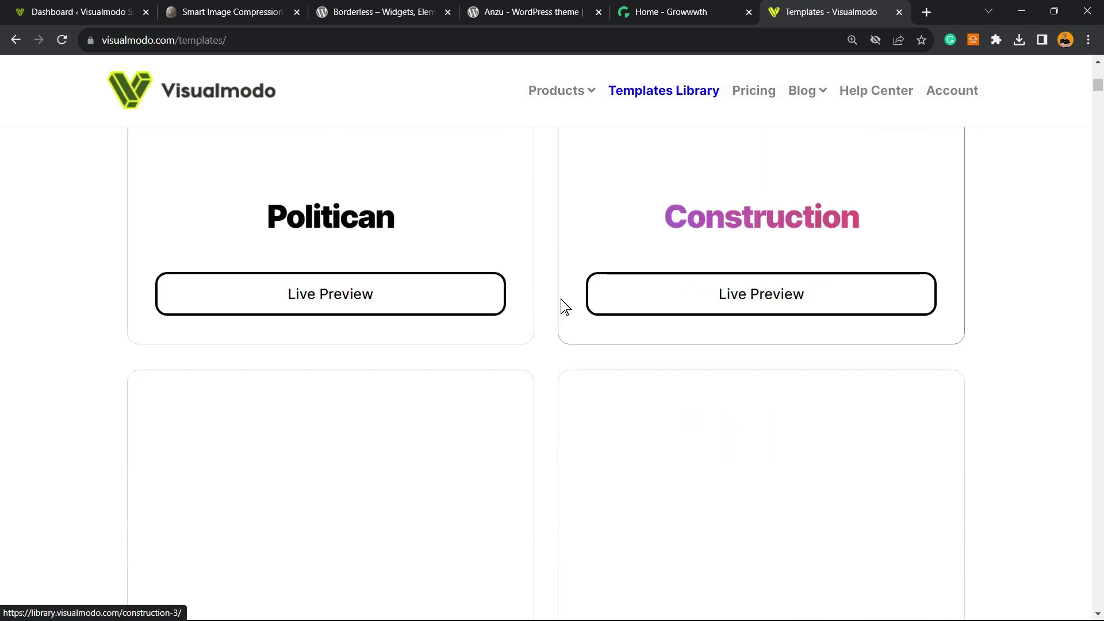
scroll(552, 281, "down", 5)
scroll(549, 279, "down", 3)
scroll(549, 280, "down", 4)
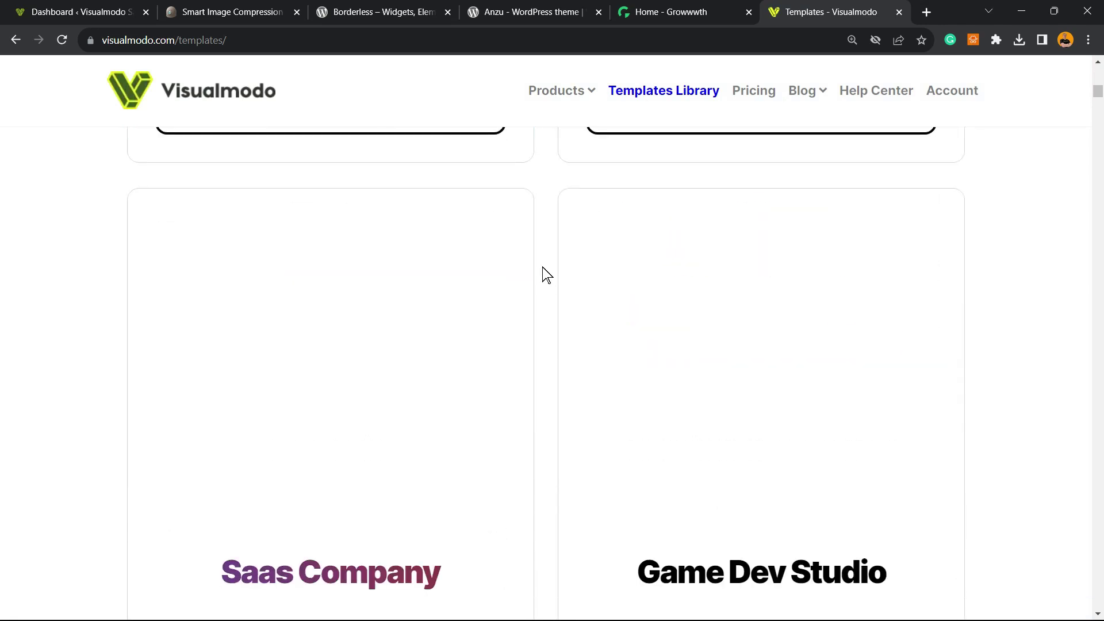
scroll(546, 274, "up", 3)
scroll(545, 275, "down", 5)
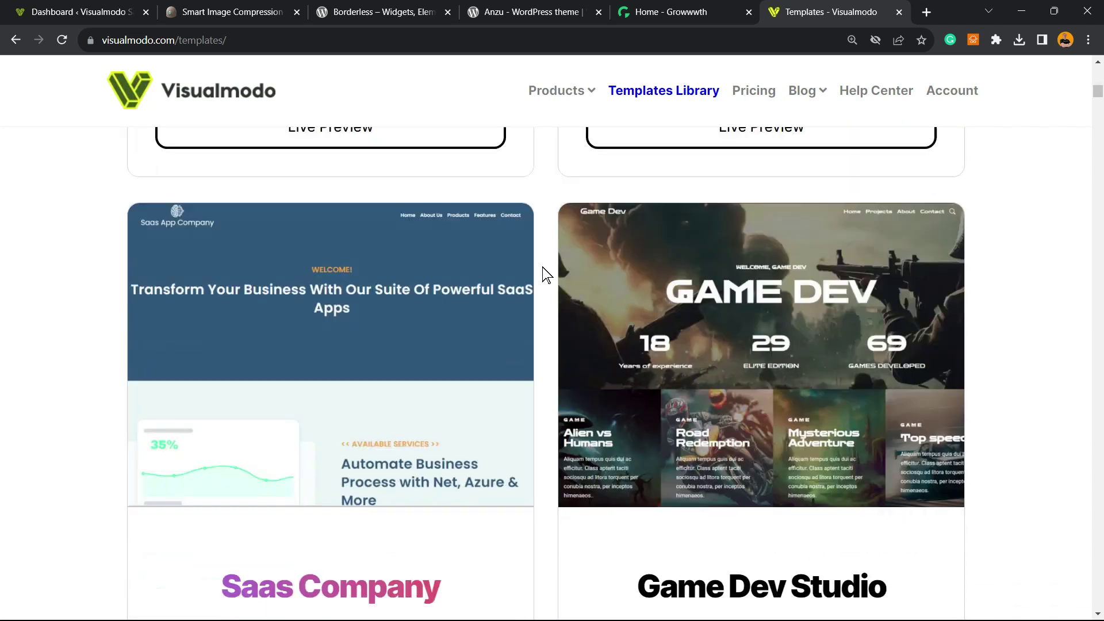
scroll(546, 274, "down", 1)
scroll(546, 274, "down", 4)
scroll(545, 274, "down", 2)
scroll(545, 275, "down", 4)
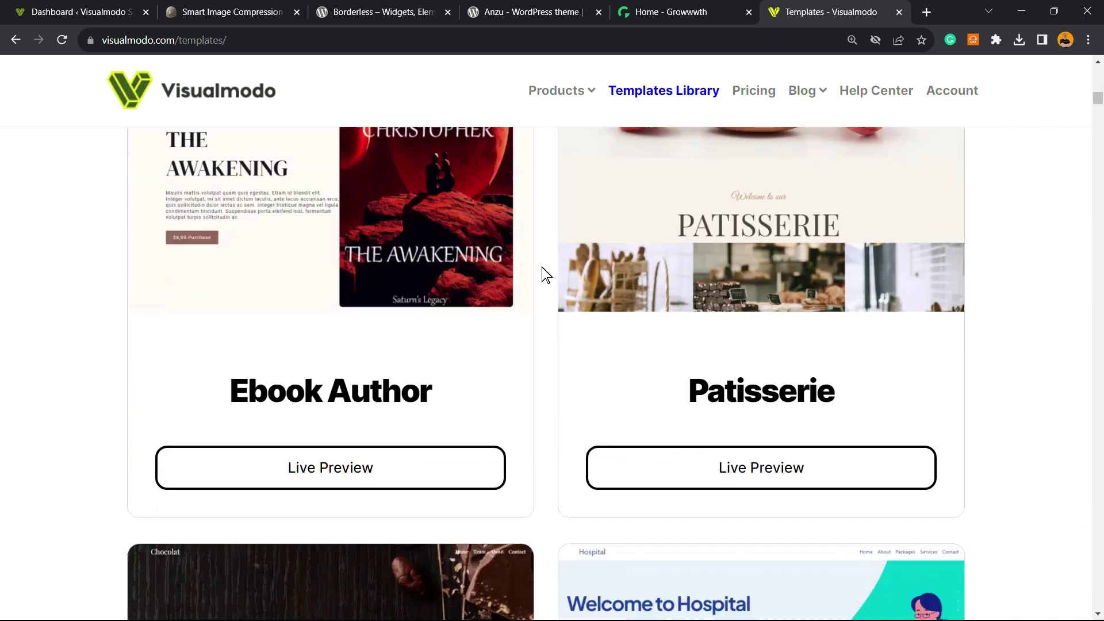
scroll(546, 275, "down", 3)
scroll(546, 274, "down", 2)
scroll(546, 274, "down", 3)
scroll(546, 274, "down", 5)
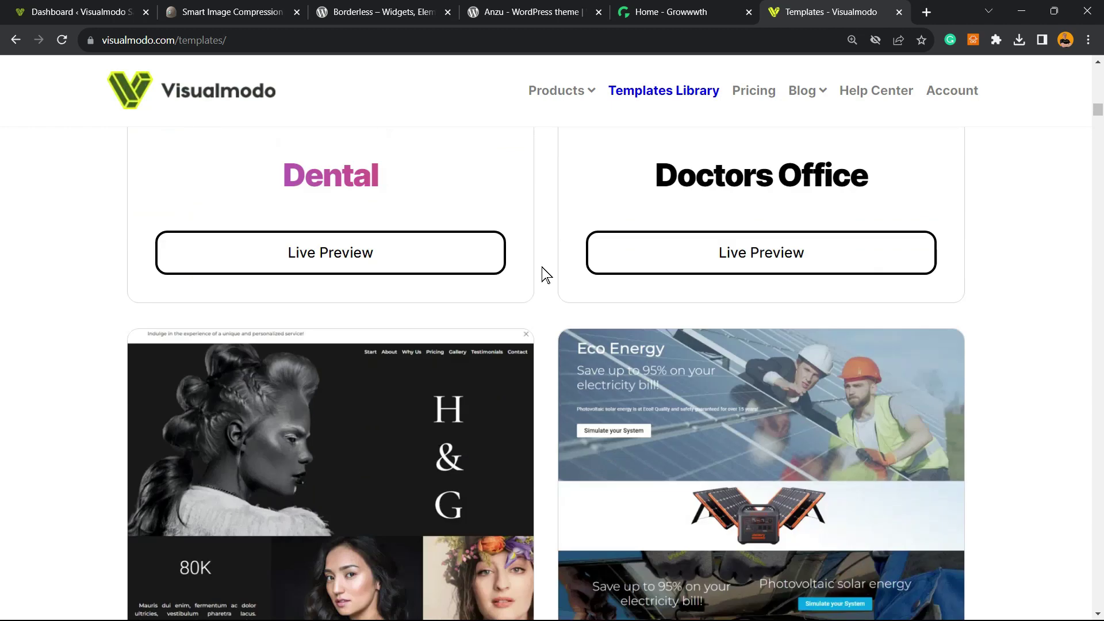
scroll(547, 275, "down", 3)
scroll(546, 275, "down", 2)
scroll(546, 274, "down", 3)
scroll(546, 274, "down", 4)
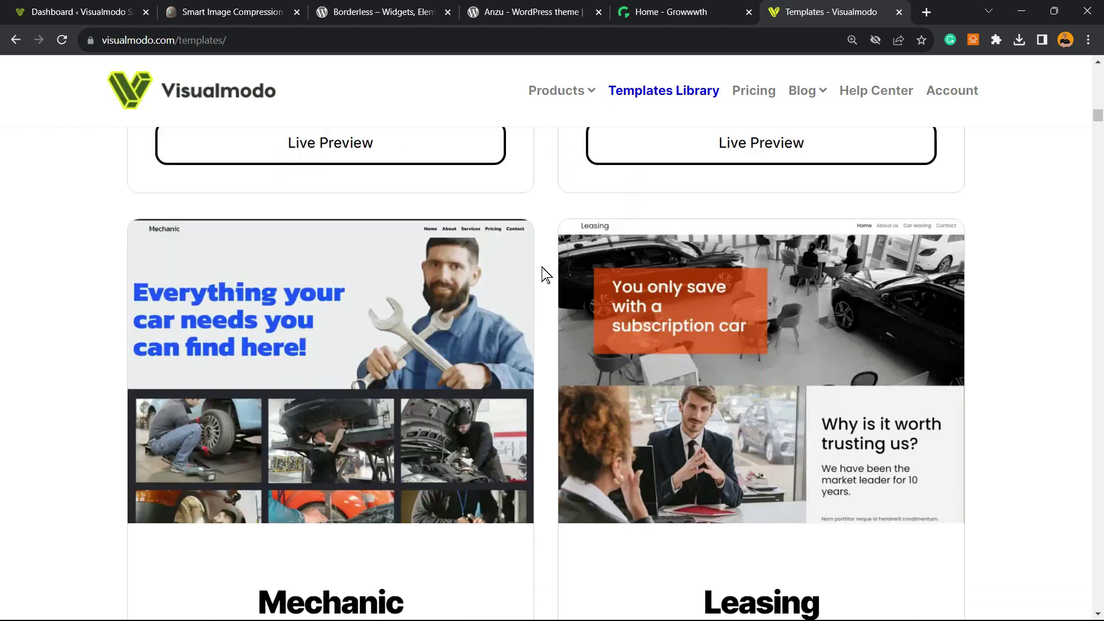
scroll(546, 274, "down", 2)
scroll(546, 274, "down", 2)
scroll(546, 275, "down", 4)
scroll(546, 274, "down", 4)
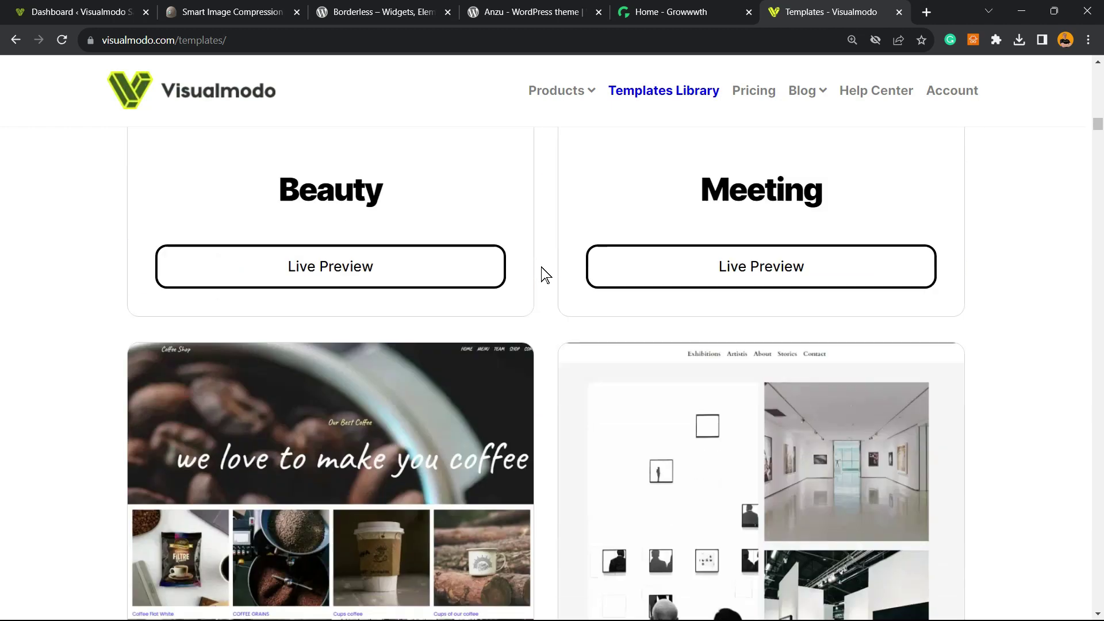
scroll(546, 274, "down", 3)
scroll(546, 274, "down", 3)
scroll(546, 275, "down", 3)
scroll(546, 274, "down", 5)
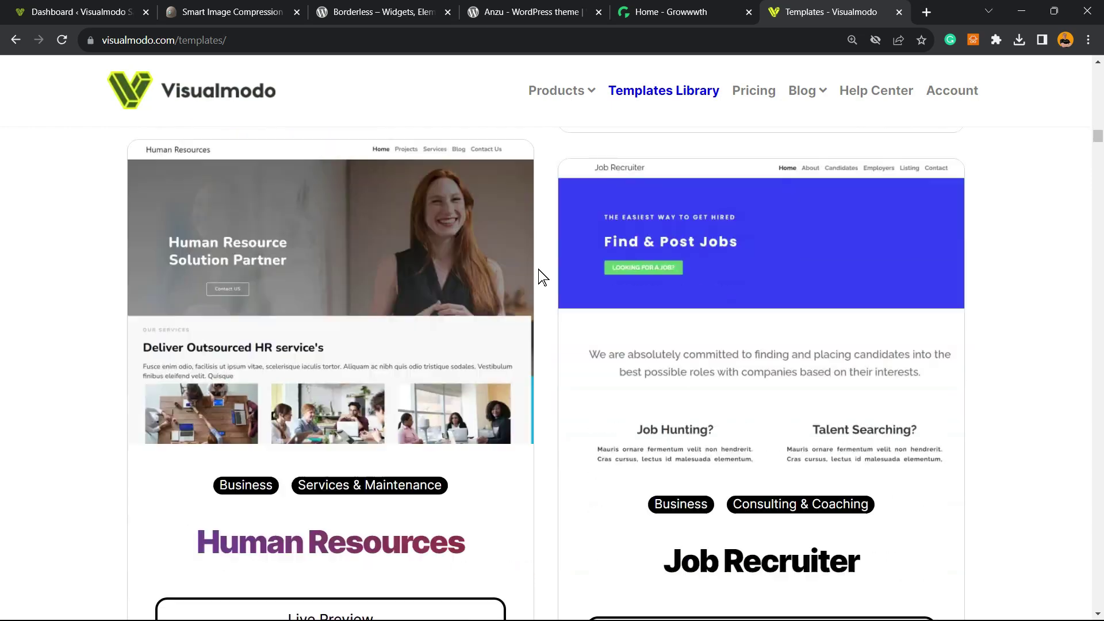
scroll(546, 275, "down", 4)
scroll(546, 274, "down", 4)
scroll(545, 274, "down", 2)
scroll(542, 276, "down", 5)
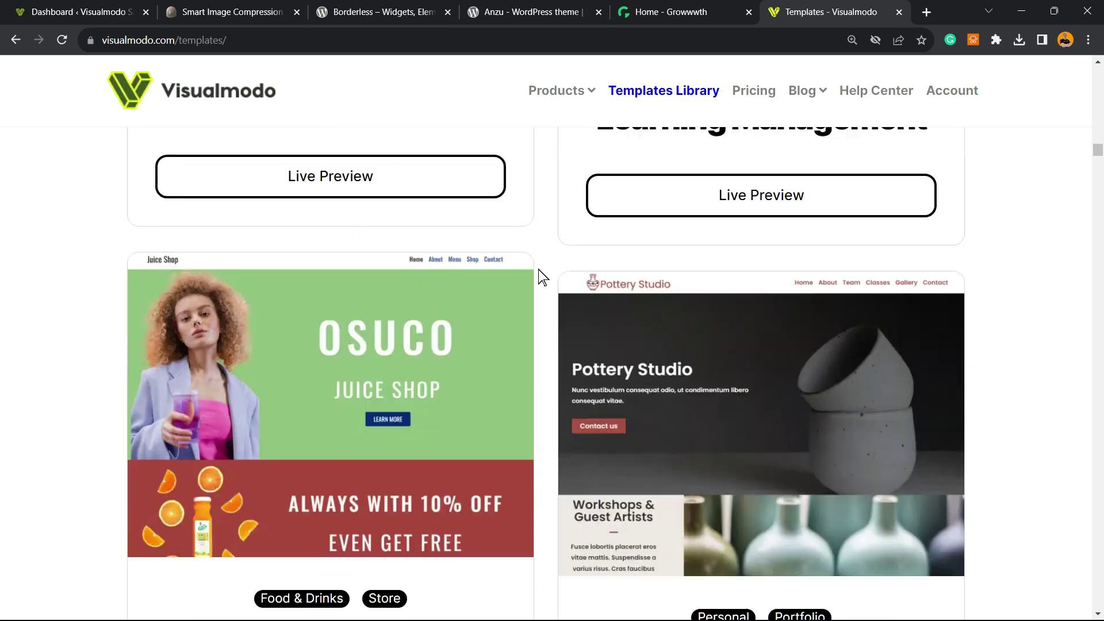
scroll(541, 275, "down", 3)
scroll(542, 276, "down", 3)
scroll(541, 275, "down", 4)
scroll(545, 277, "down", 4)
scroll(544, 277, "down", 4)
scroll(544, 276, "down", 2)
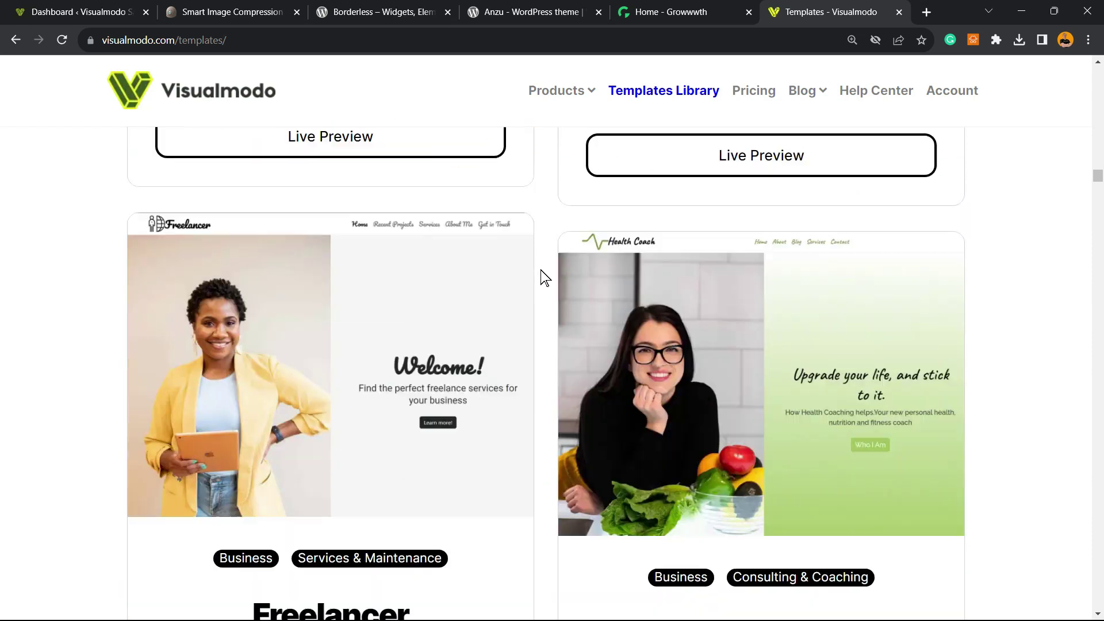